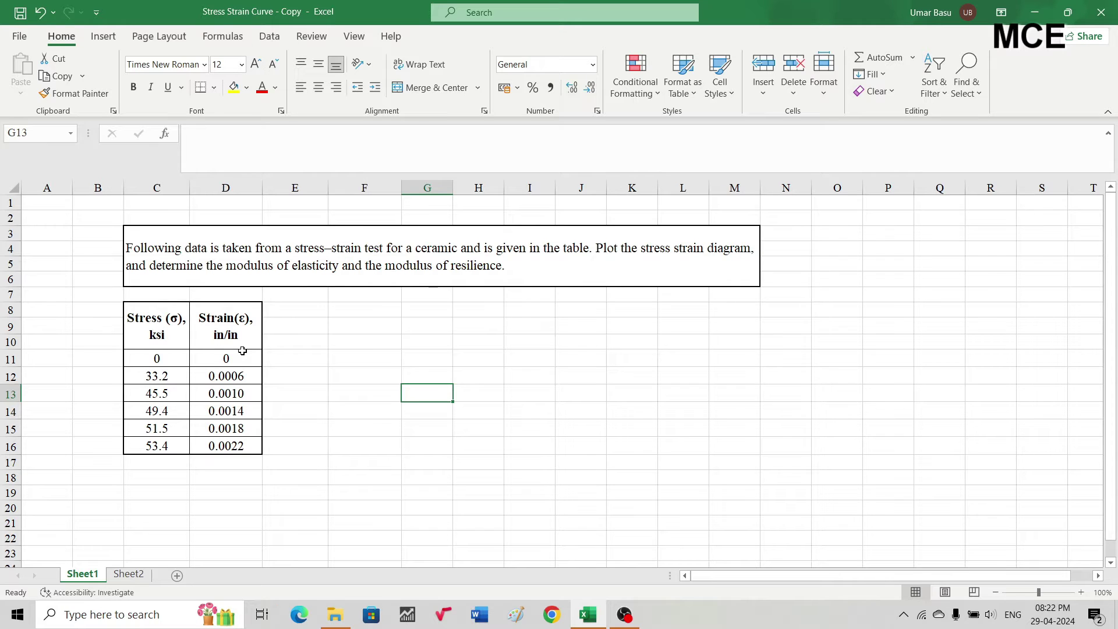
# - Insert a scatter chart with smooth lines and markers from the strain and stress values in C6:D11 on Sheet2
pyautogui.click(144, 380)
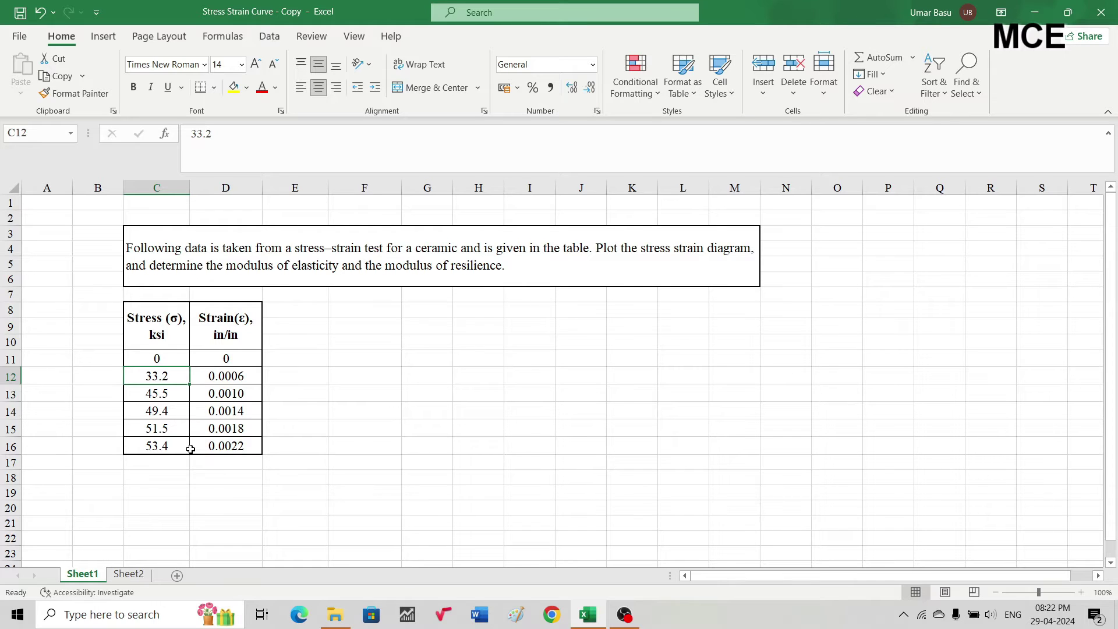
pyautogui.click(129, 575)
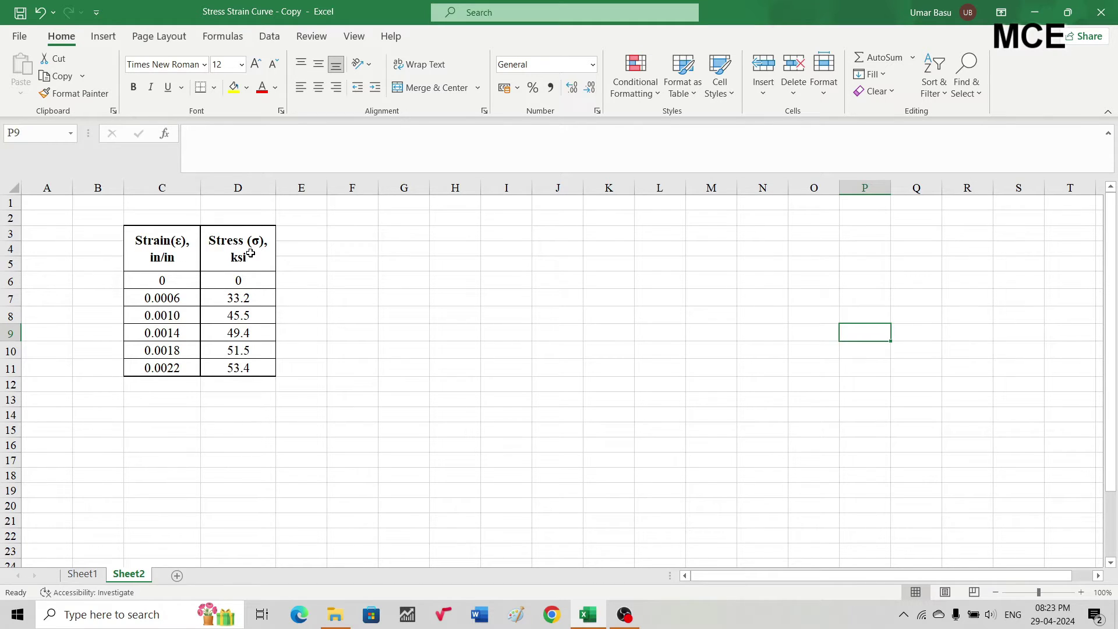
pyautogui.moveTo(143, 278); pyautogui.dragTo(228, 364)
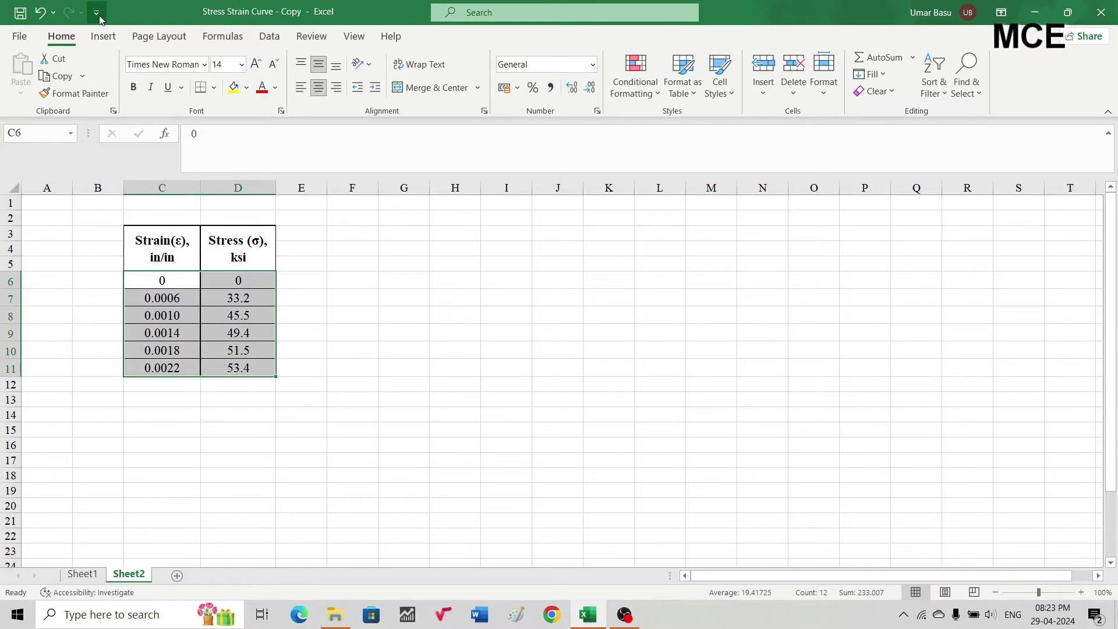
pyautogui.click(102, 35)
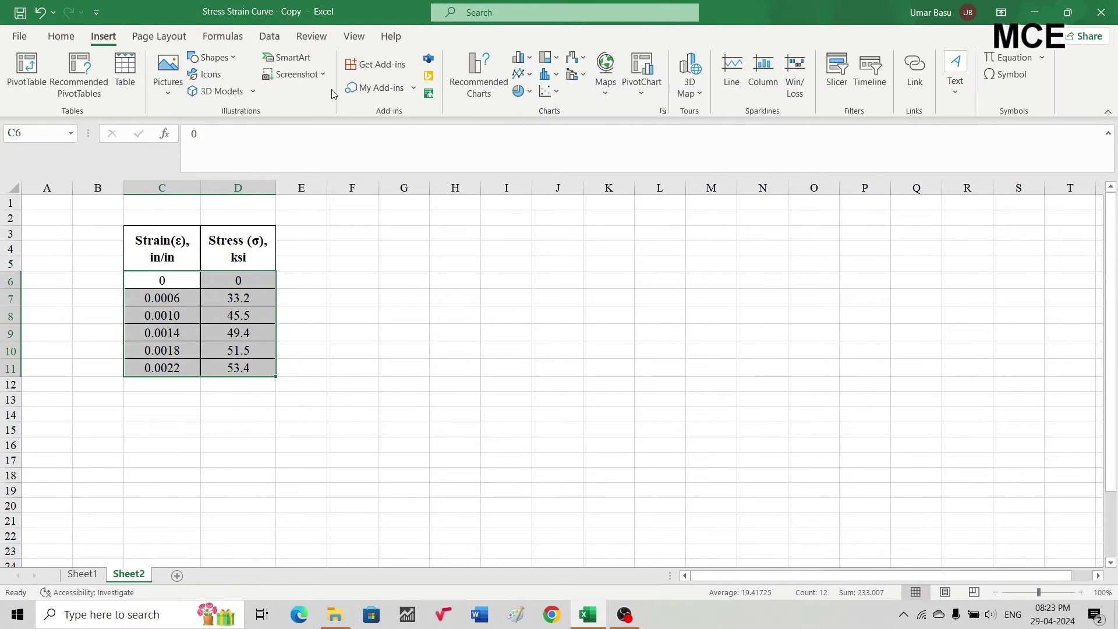
pyautogui.click(549, 92)
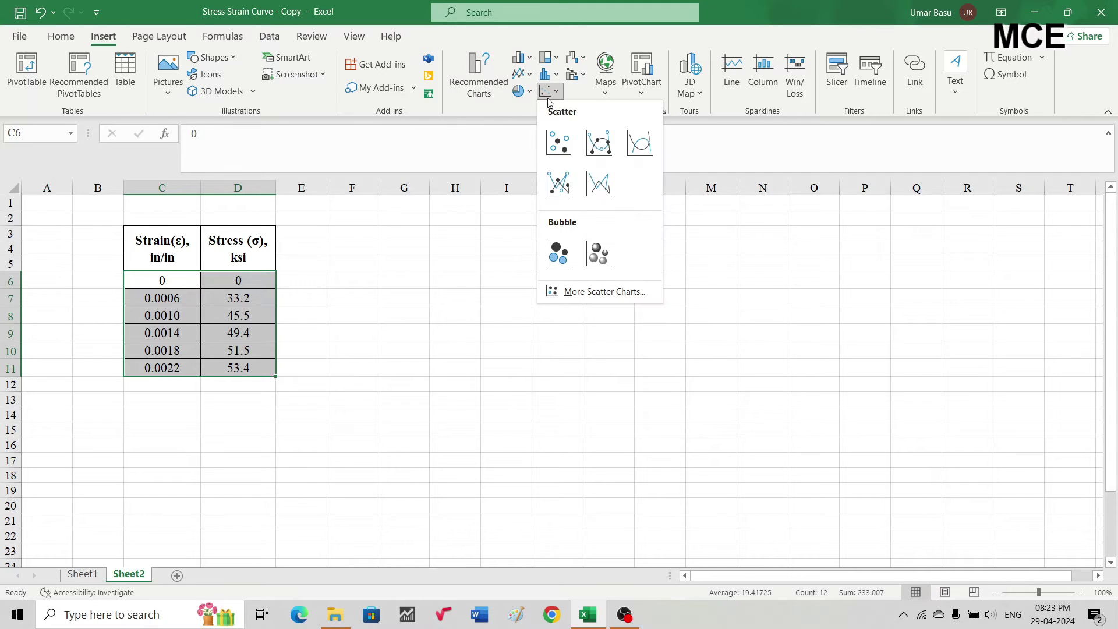
pyautogui.click(598, 148)
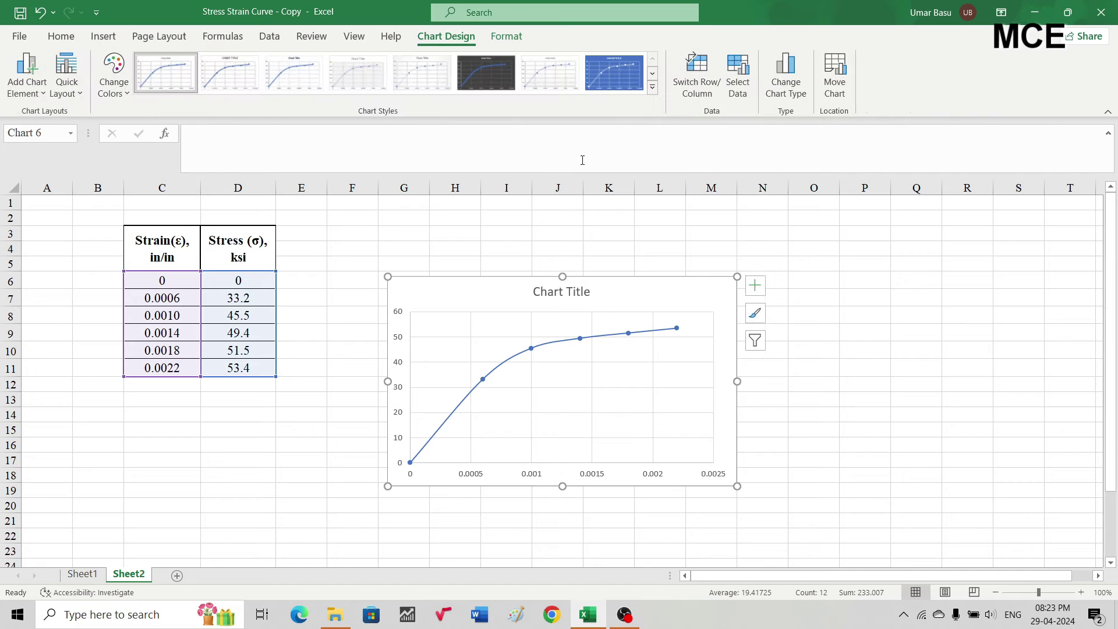
# - Delete the chart title and enlarge the chart to span roughly columns E to N and rows 3 to 20
pyautogui.click(545, 288)
pyautogui.press('Delete')
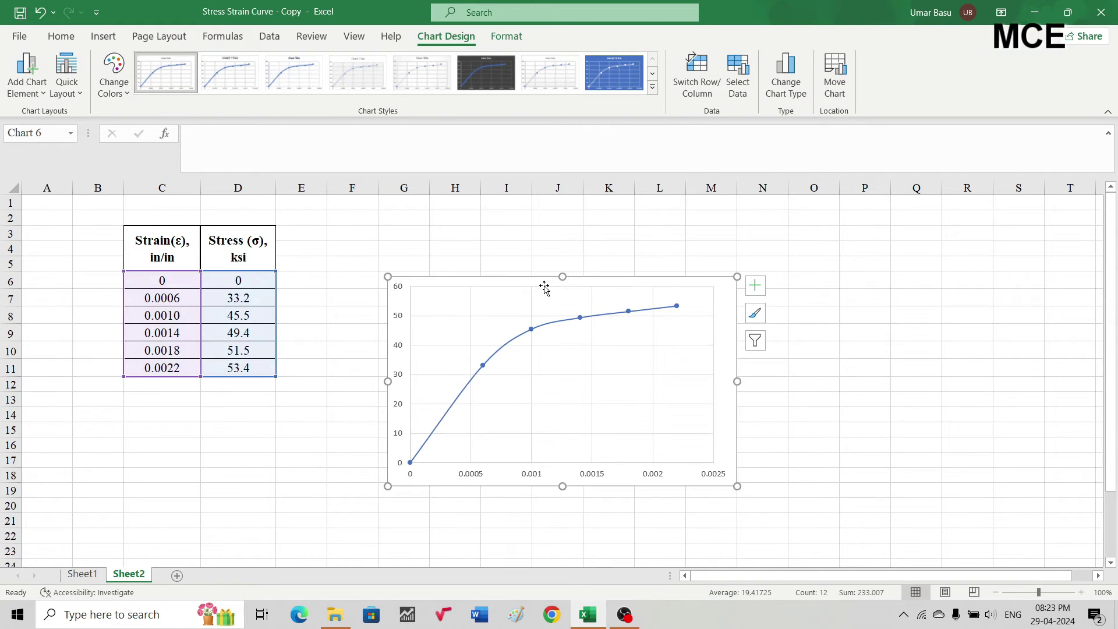
pyautogui.moveTo(386, 275); pyautogui.dragTo(294, 223)
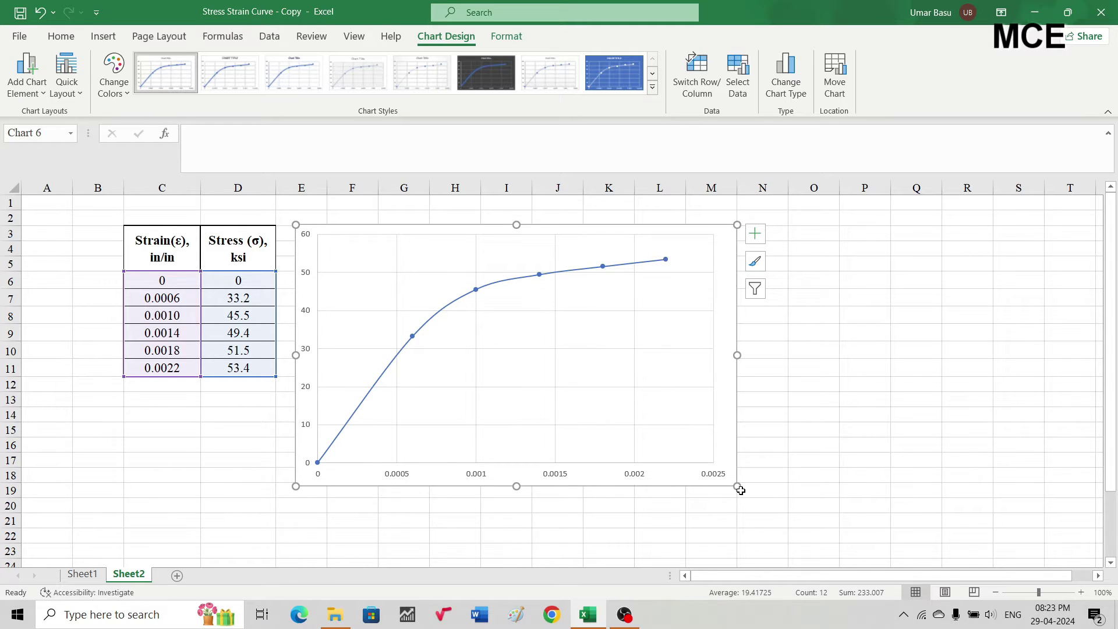
pyautogui.moveTo(737, 486); pyautogui.dragTo(788, 505)
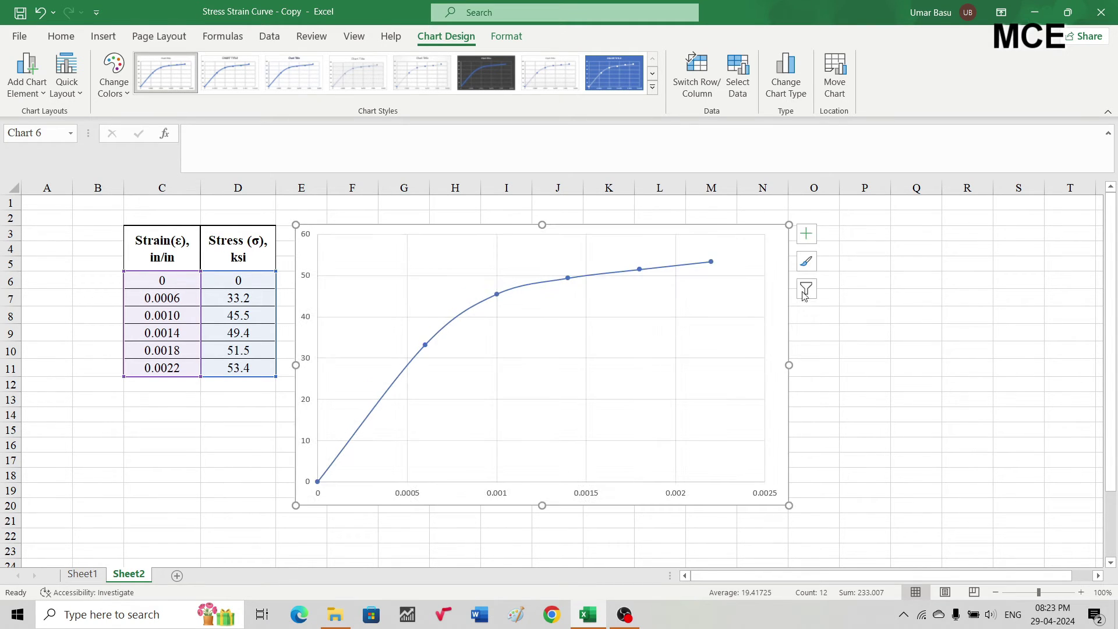
# - Add axis titles to the chart and change the horizontal axis title to "Strain, in/in"
pyautogui.click(807, 234)
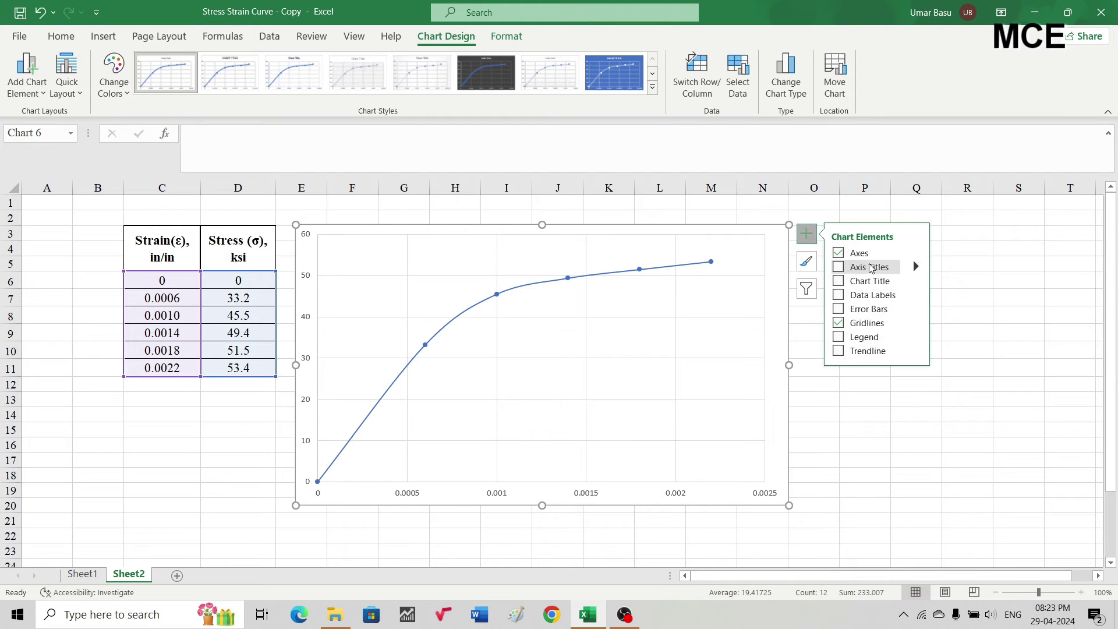
pyautogui.click(839, 267)
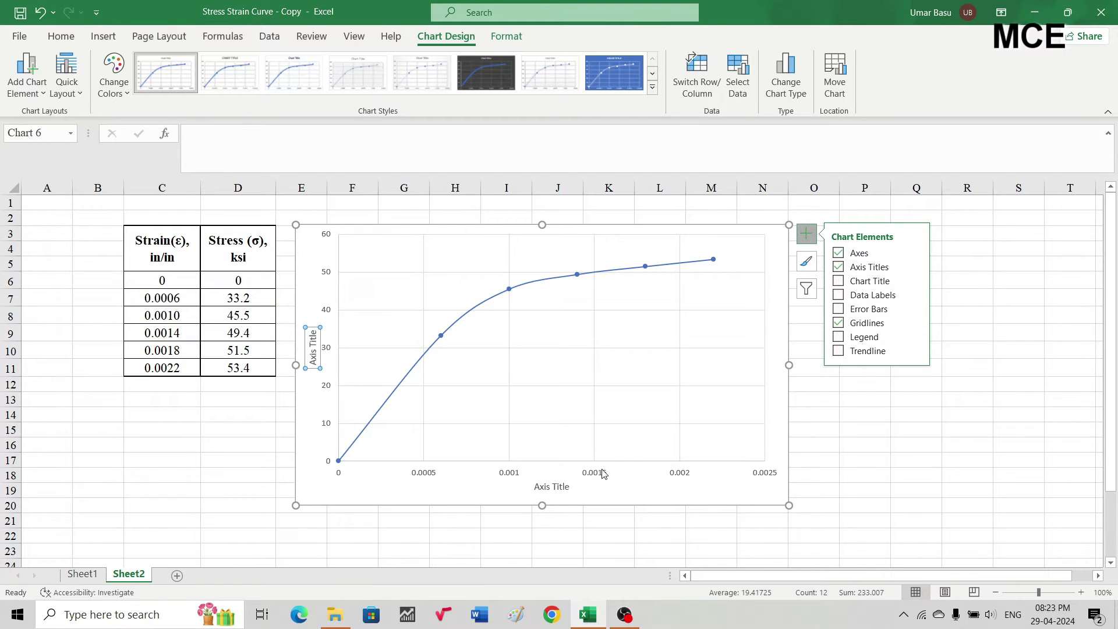
pyautogui.click(555, 486)
pyautogui.doubleClick(554, 486)
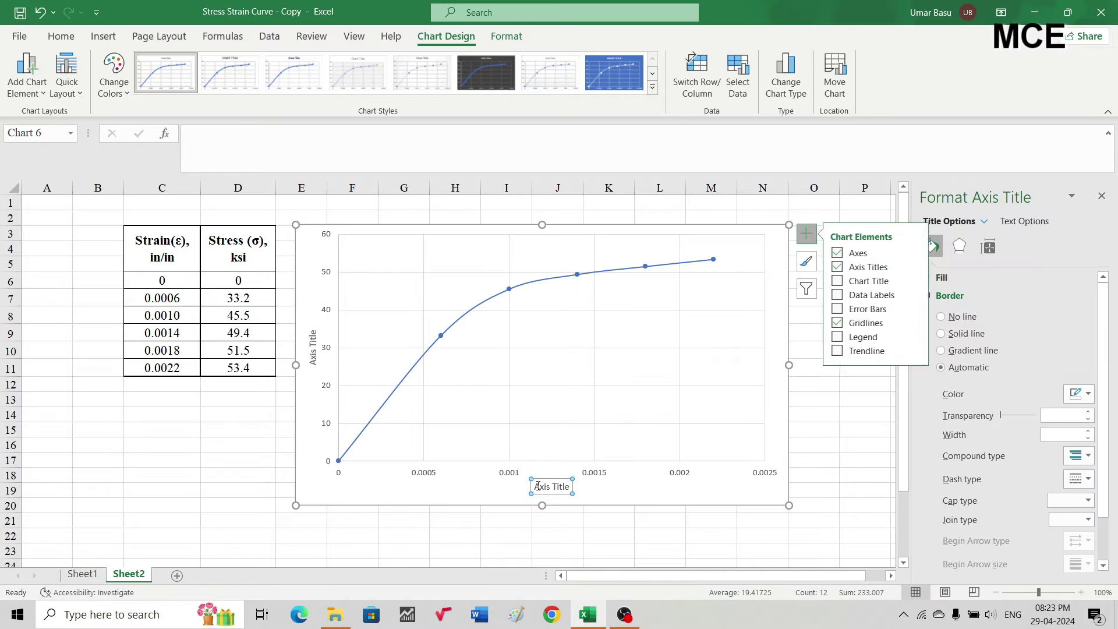
pyautogui.tripleClick(555, 486)
pyautogui.write('S')
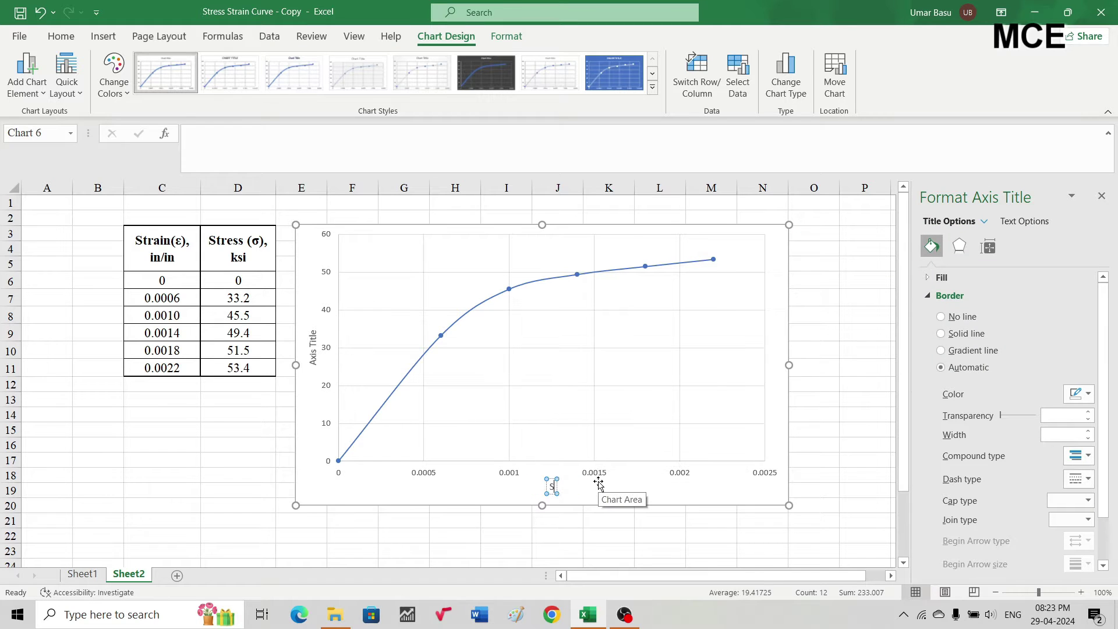
pyautogui.write('train, in/in')
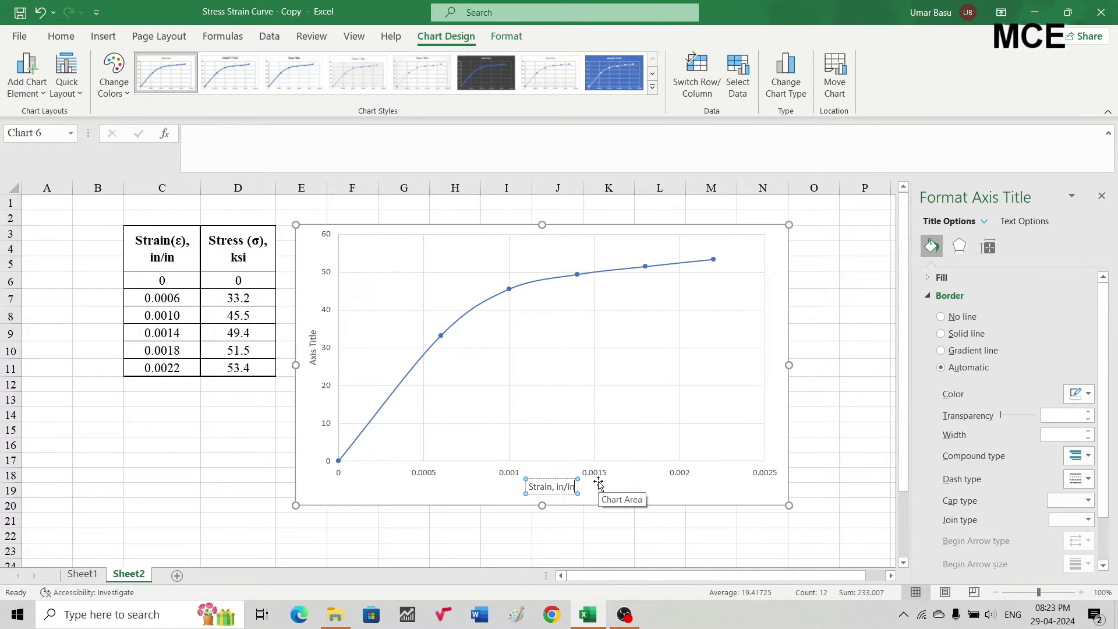
pyautogui.click(492, 409)
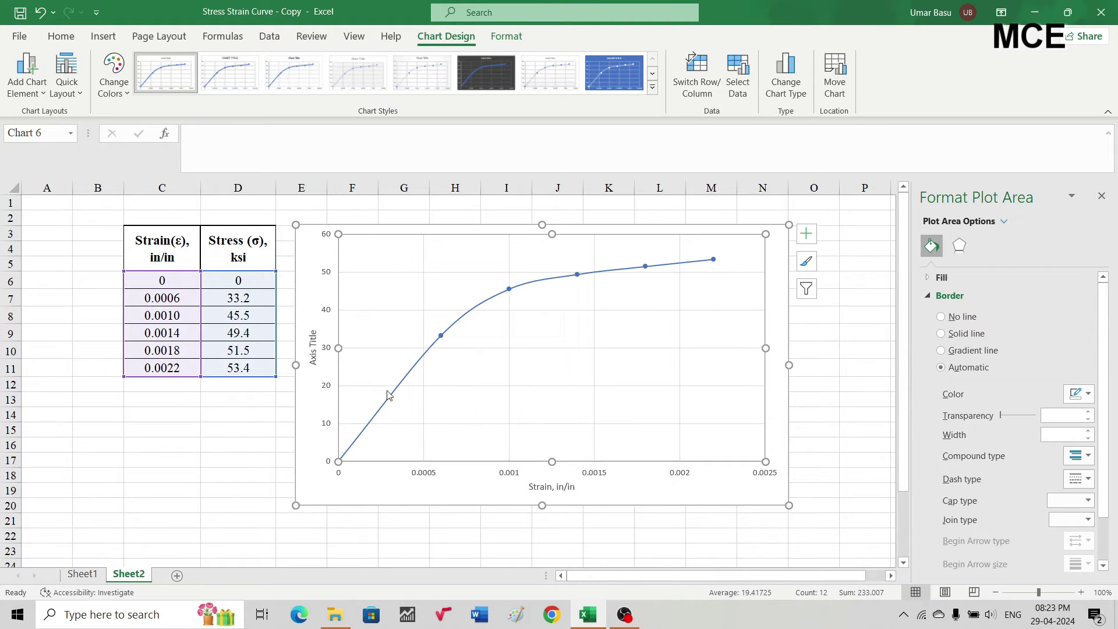
# - Change the chart's vertical axis title to "Stress, ksi" and deselect the chart
pyautogui.click(315, 336)
pyautogui.moveTo(315, 330); pyautogui.dragTo(310, 366)
pyautogui.write('Strsss')
pyautogui.press('BackSpace')
pyautogui.press('BackSpace')
pyautogui.press('BackSpace')
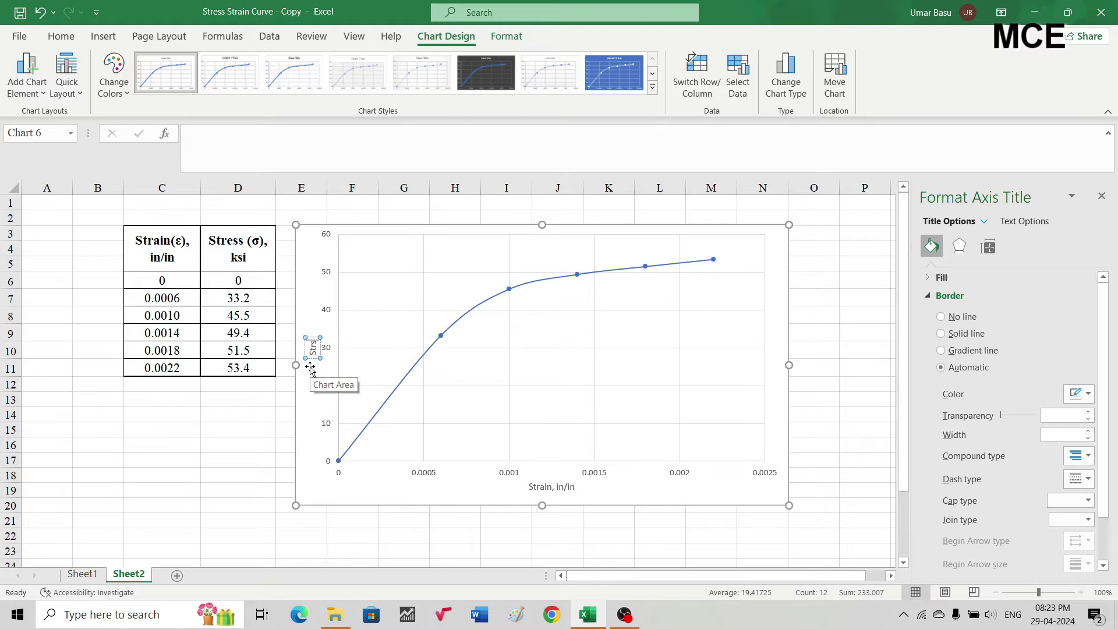
pyautogui.write('ess, ksi')
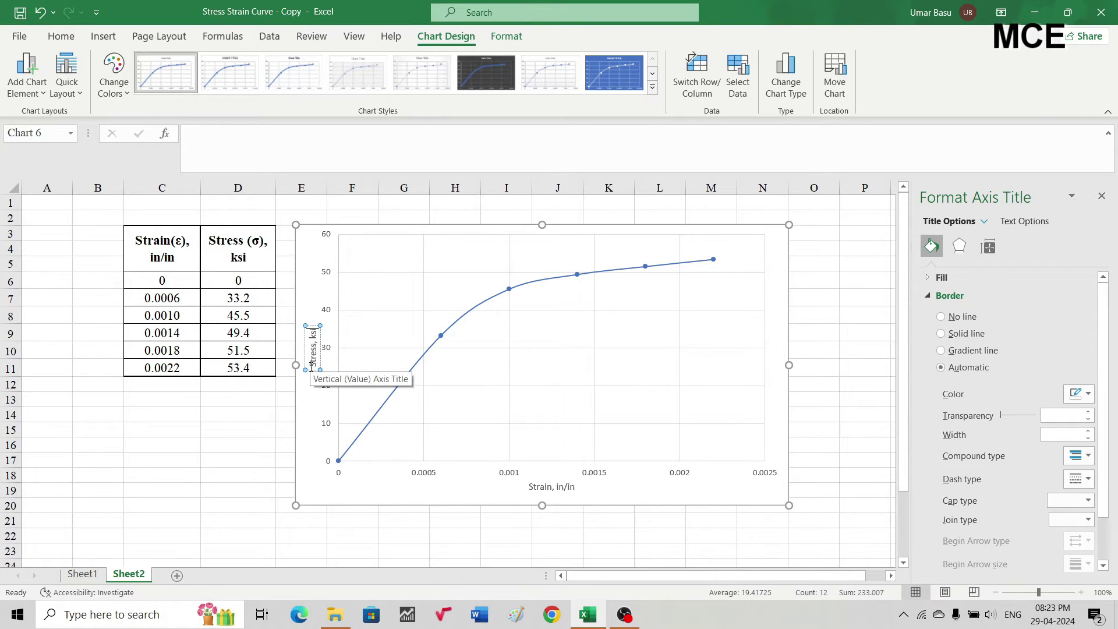
pyautogui.click(500, 396)
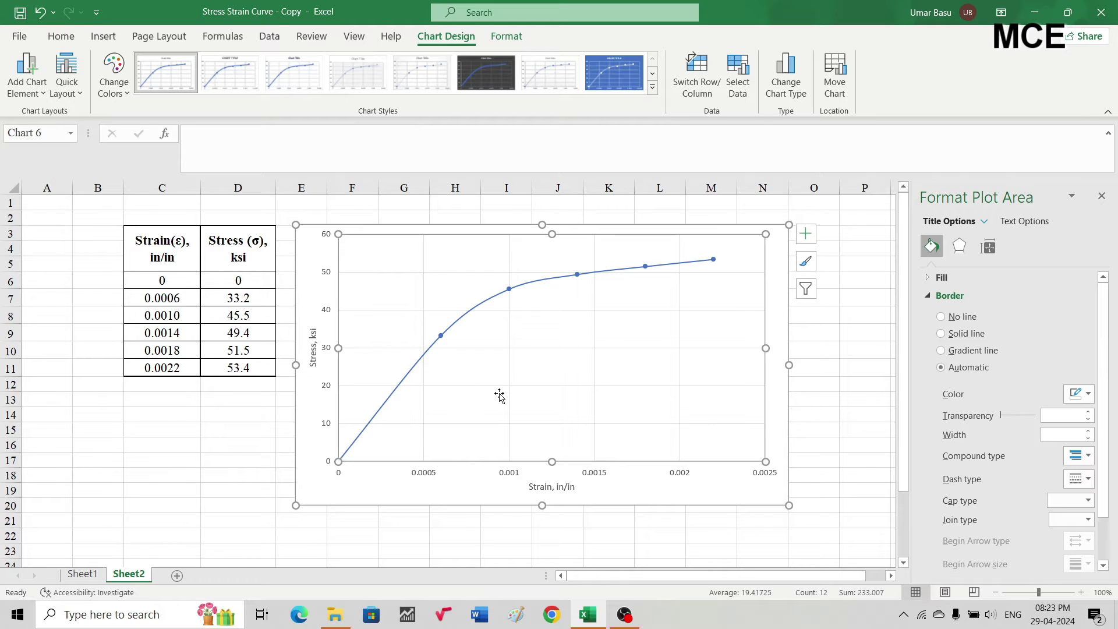
pyautogui.click(856, 329)
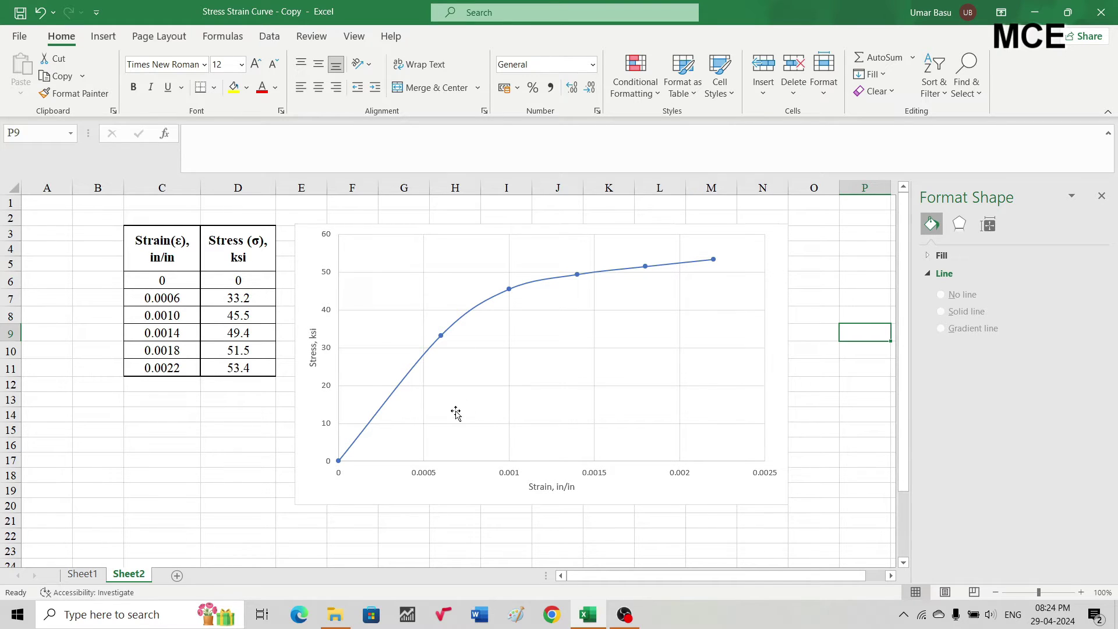
# - Set the horizontal strain axis's major tick marks to Cross and its minor tick marks to Inside
pyautogui.click(415, 475)
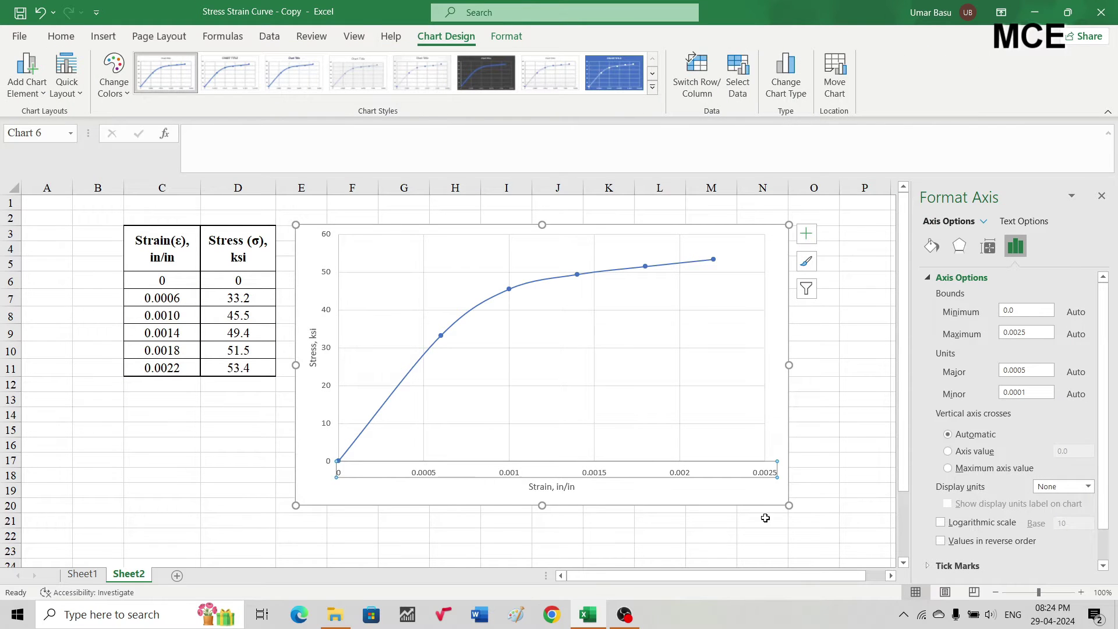
pyautogui.scroll(-2, 1107, 483)
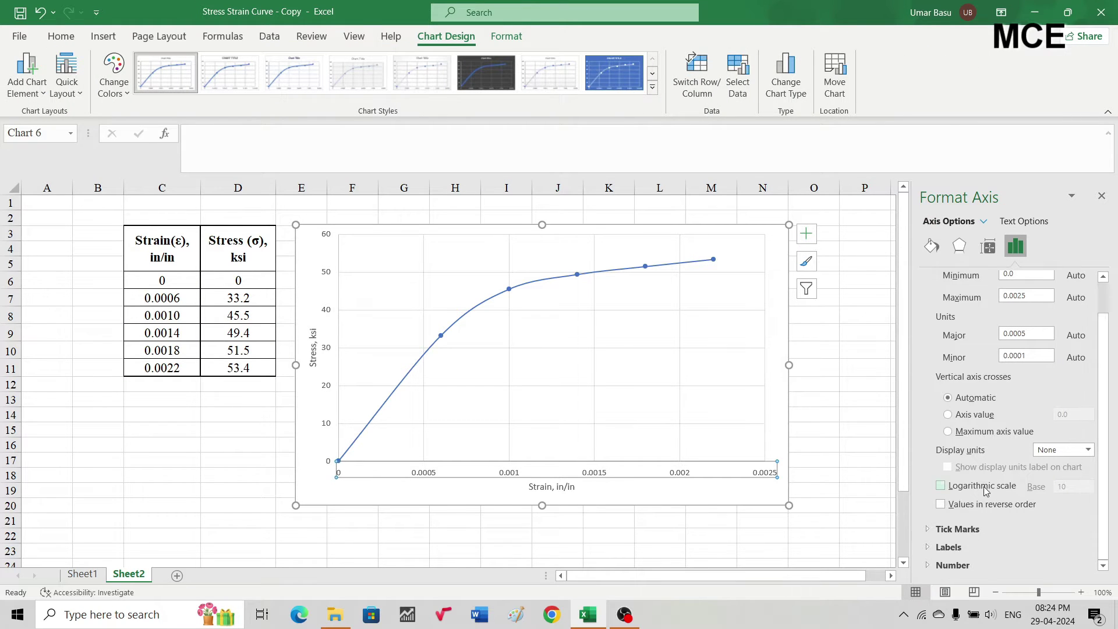
pyautogui.click(956, 528)
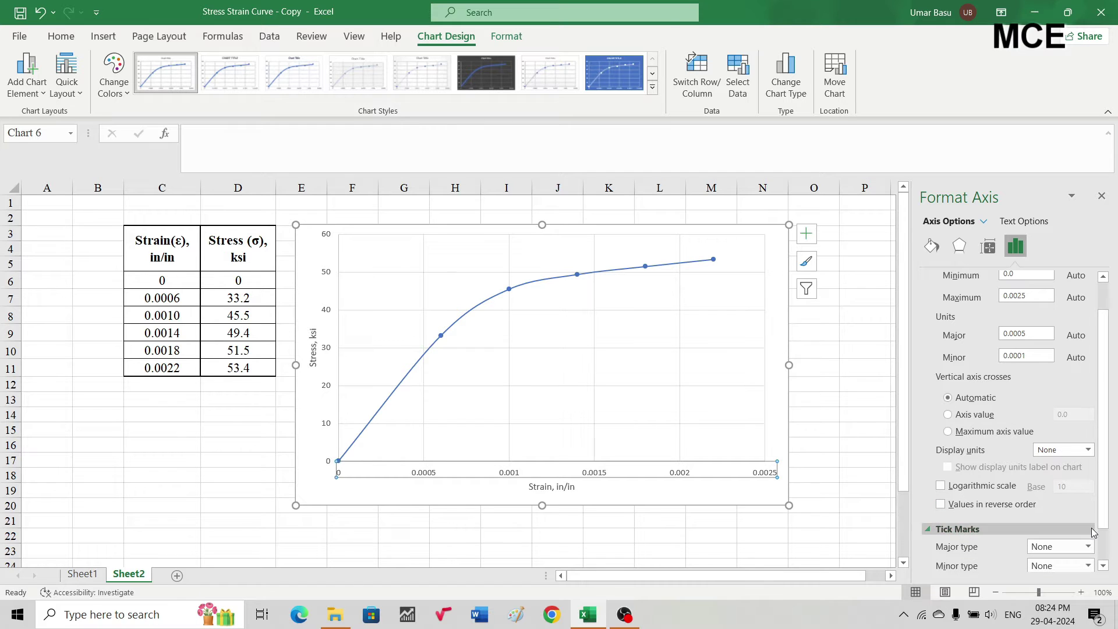
pyautogui.click(1088, 546)
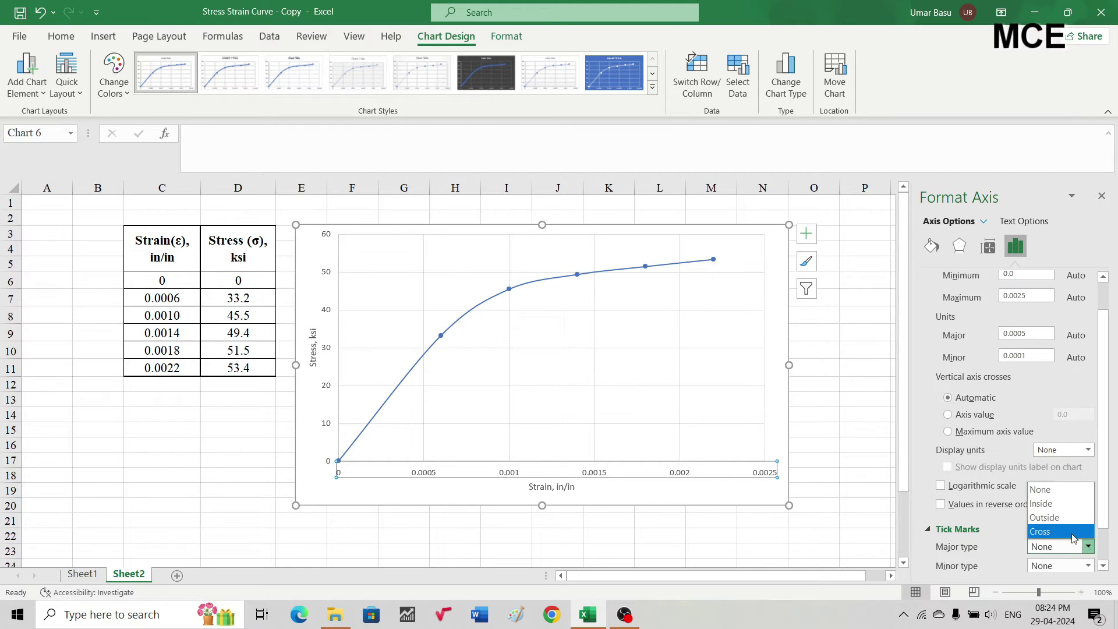
pyautogui.click(1066, 532)
pyautogui.click(1088, 565)
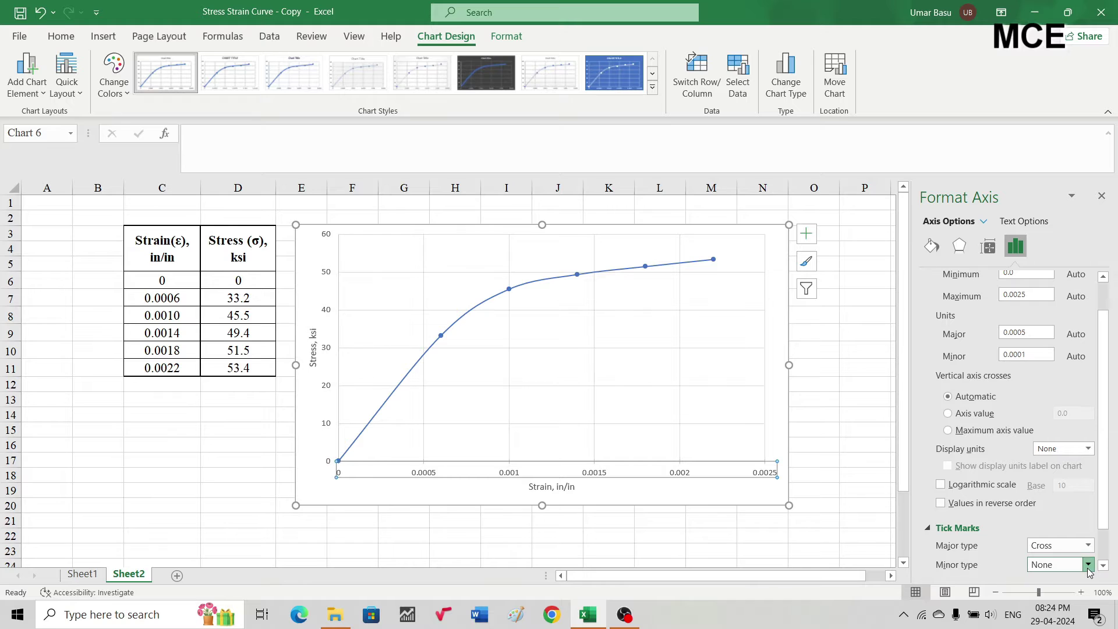
pyautogui.click(1042, 522)
# - Format the horizontal strain axis line as black with a width of 1 pt
pyautogui.click(931, 246)
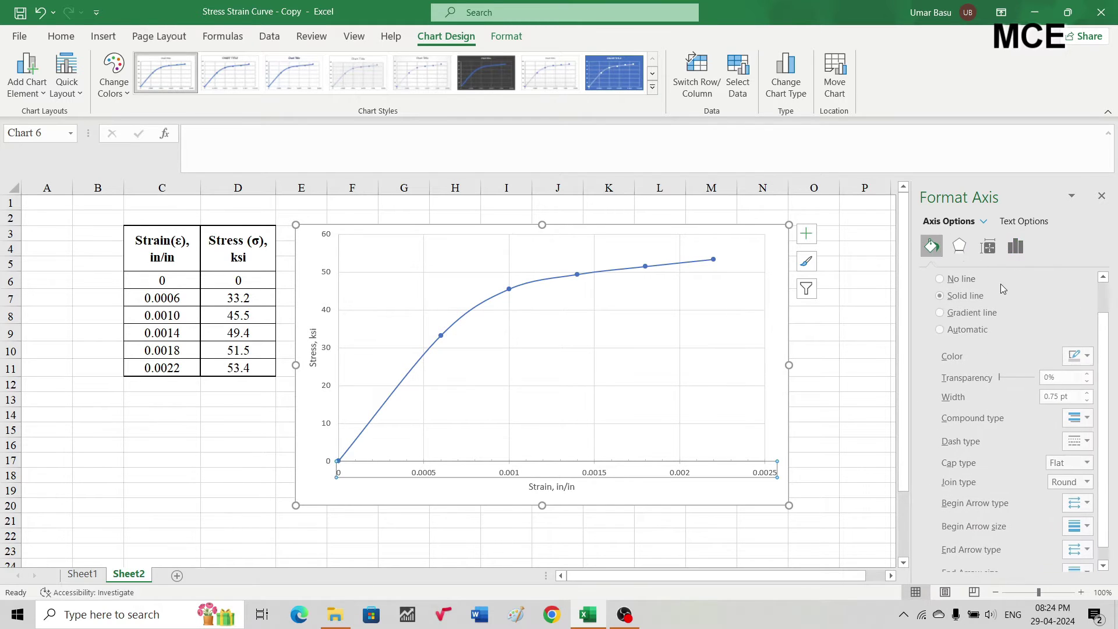
pyautogui.click(1086, 360)
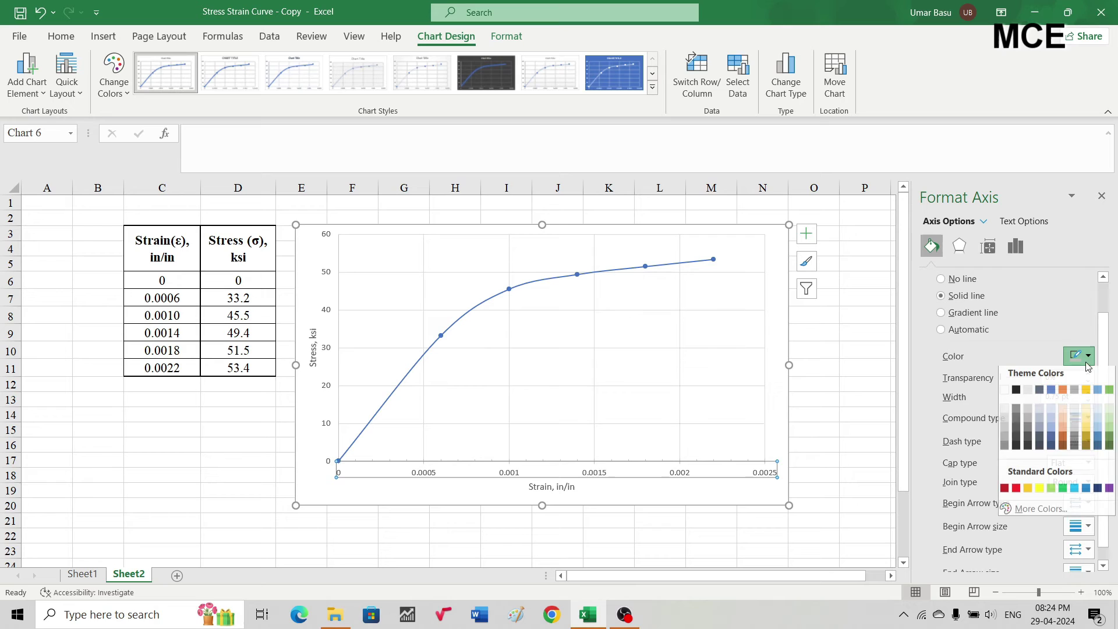
pyautogui.click(1016, 394)
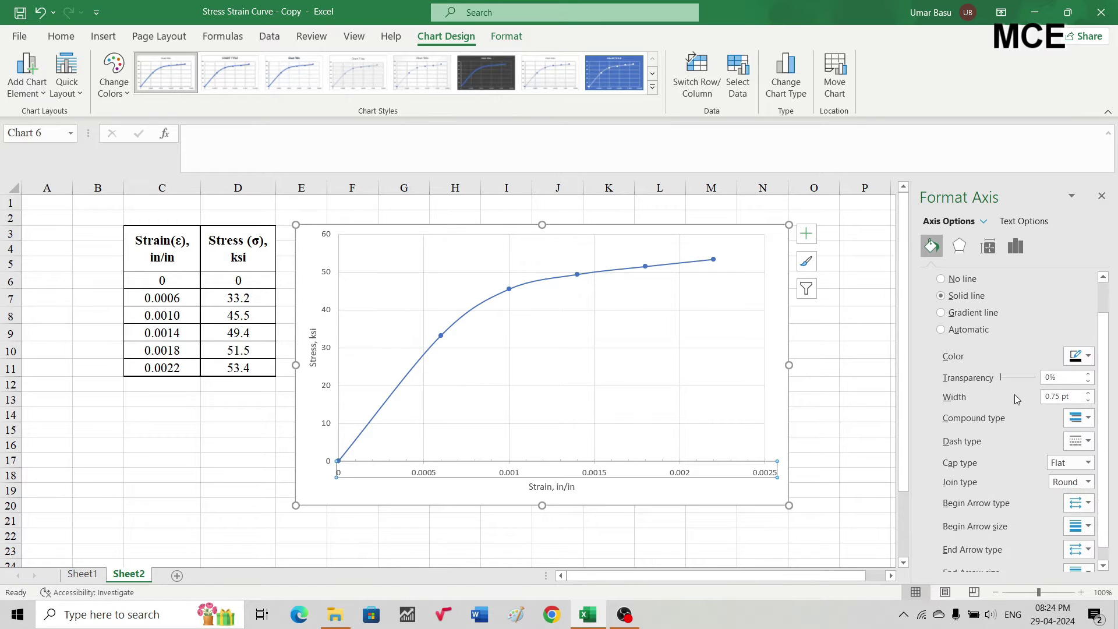
pyautogui.click(1087, 393)
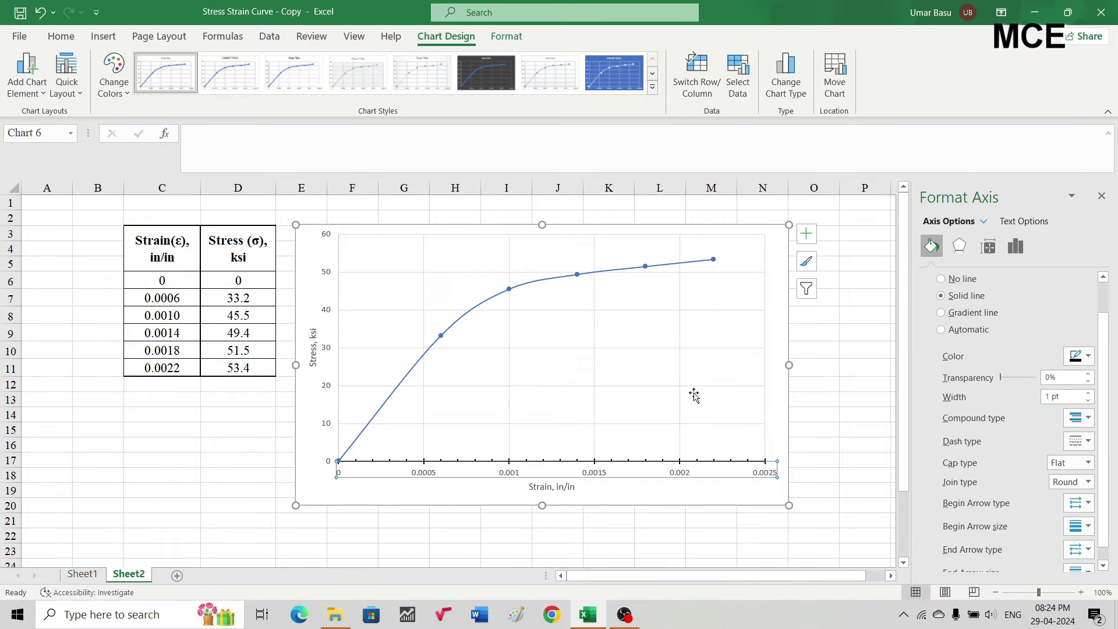
# - Format the vertical stress axis line as black with a width of 1 pt
pyautogui.click(325, 354)
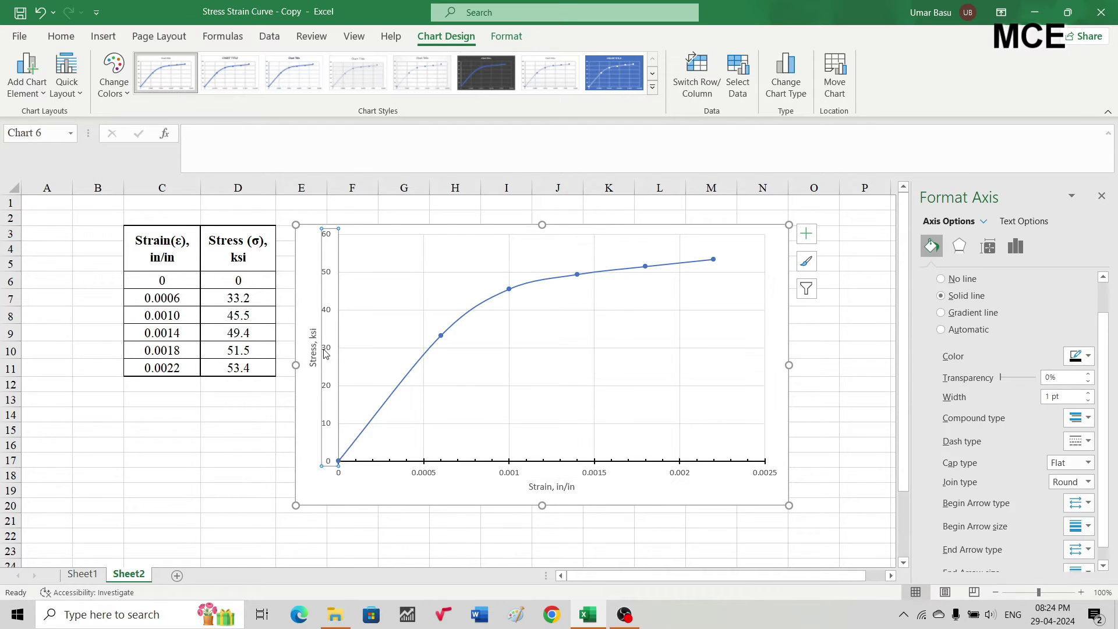
pyautogui.click(1079, 356)
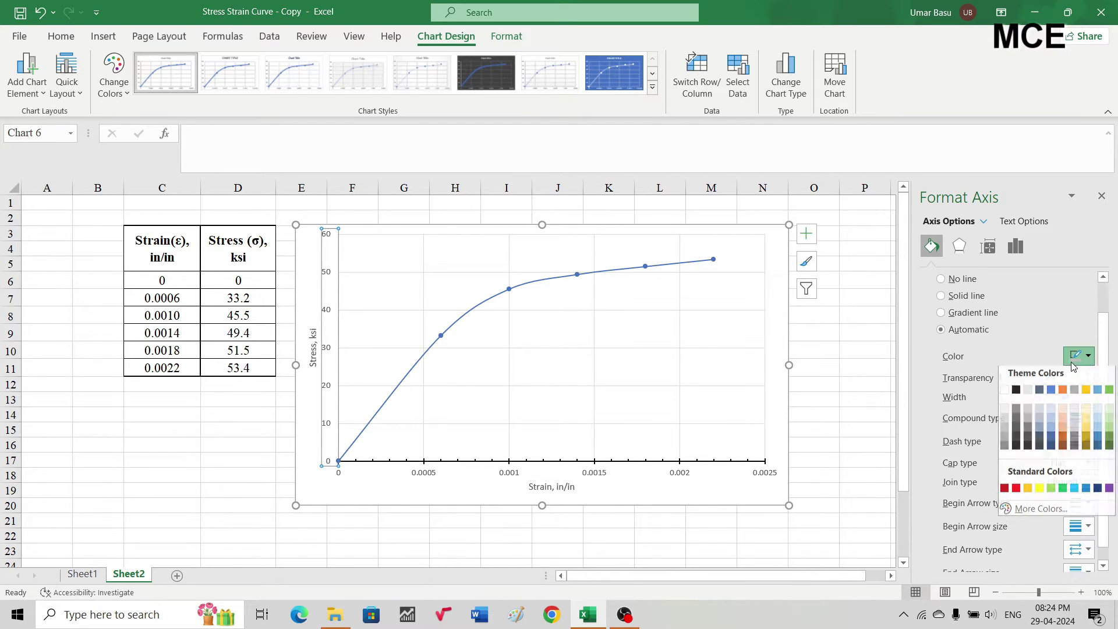
pyautogui.click(1016, 394)
pyautogui.click(1087, 393)
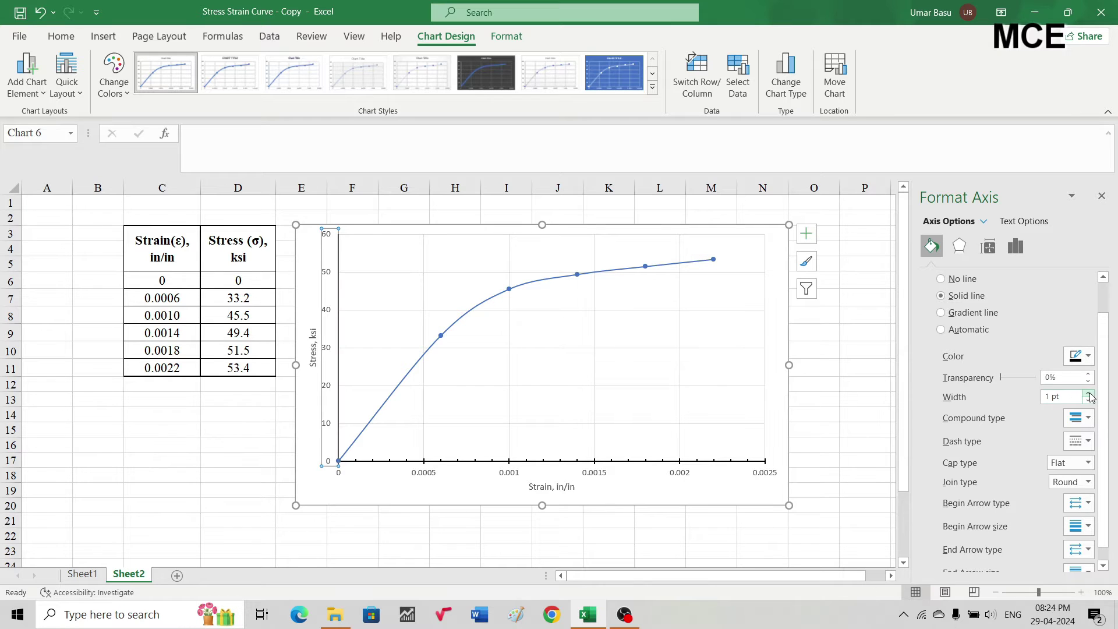
# - Set the vertical stress axis's major tick marks to Cross and minor to Inside, and close the formatting pane
pyautogui.click(1007, 253)
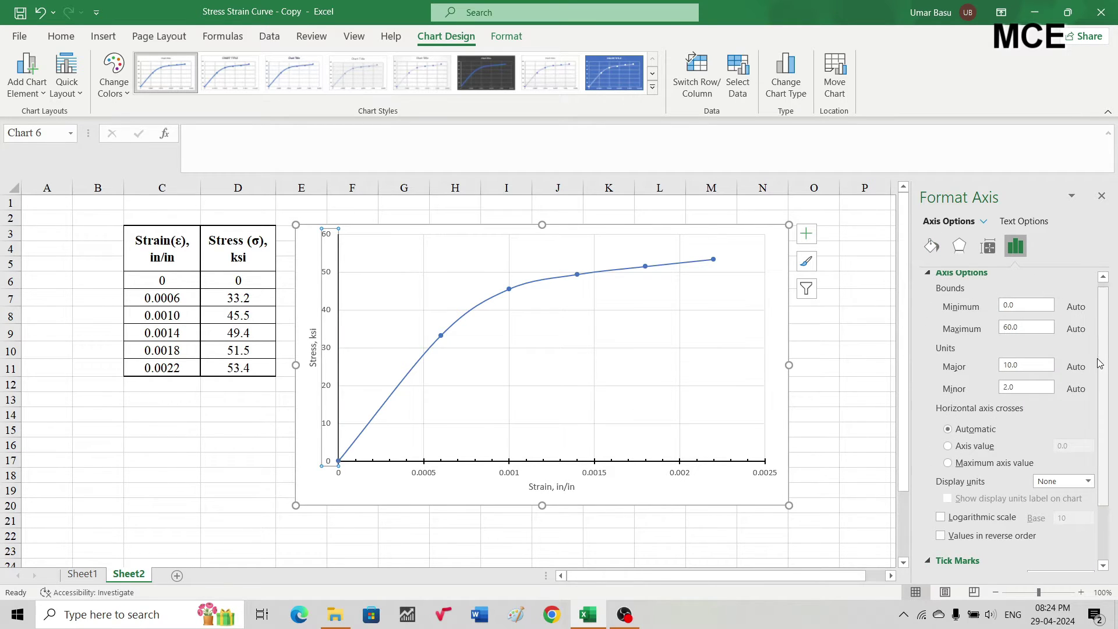
pyautogui.scroll(-3, 1105, 362)
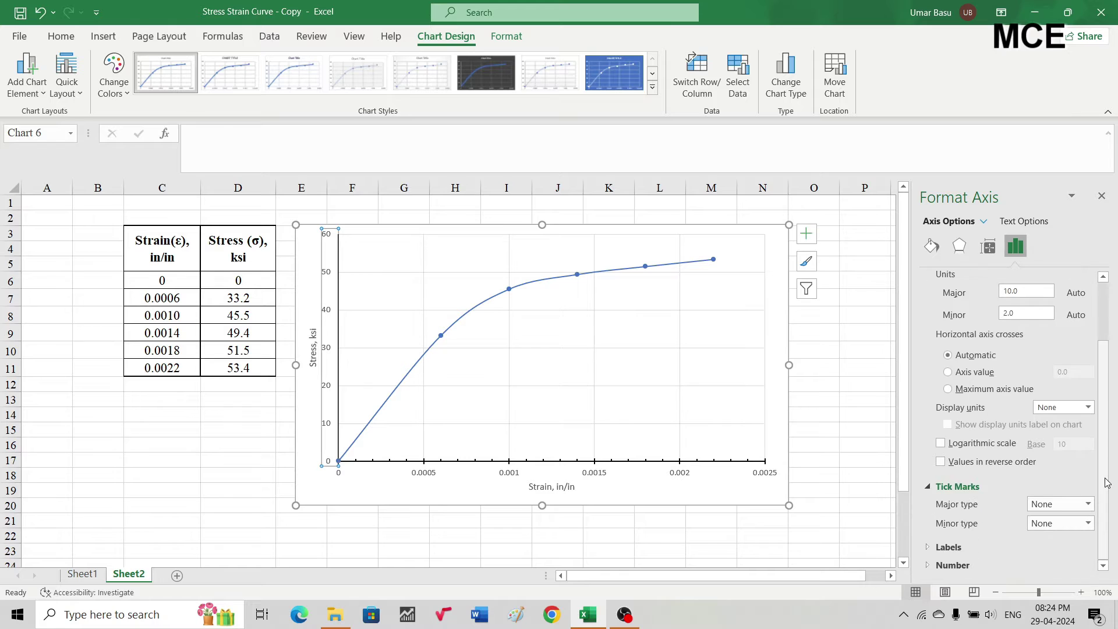
pyautogui.click(1058, 504)
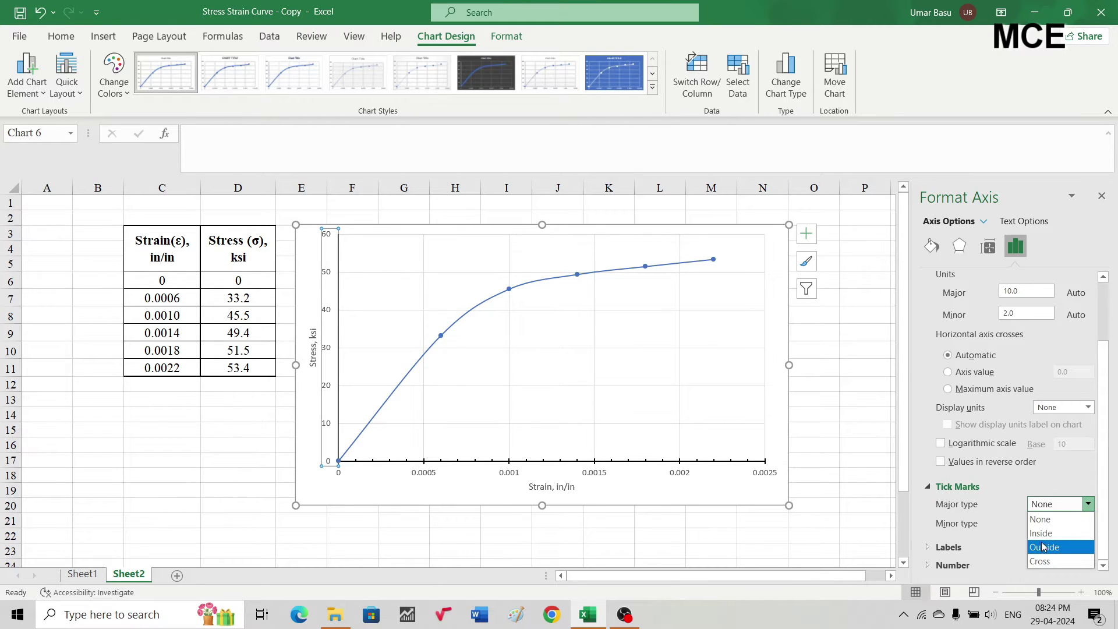
pyautogui.click(1041, 560)
pyautogui.click(1088, 523)
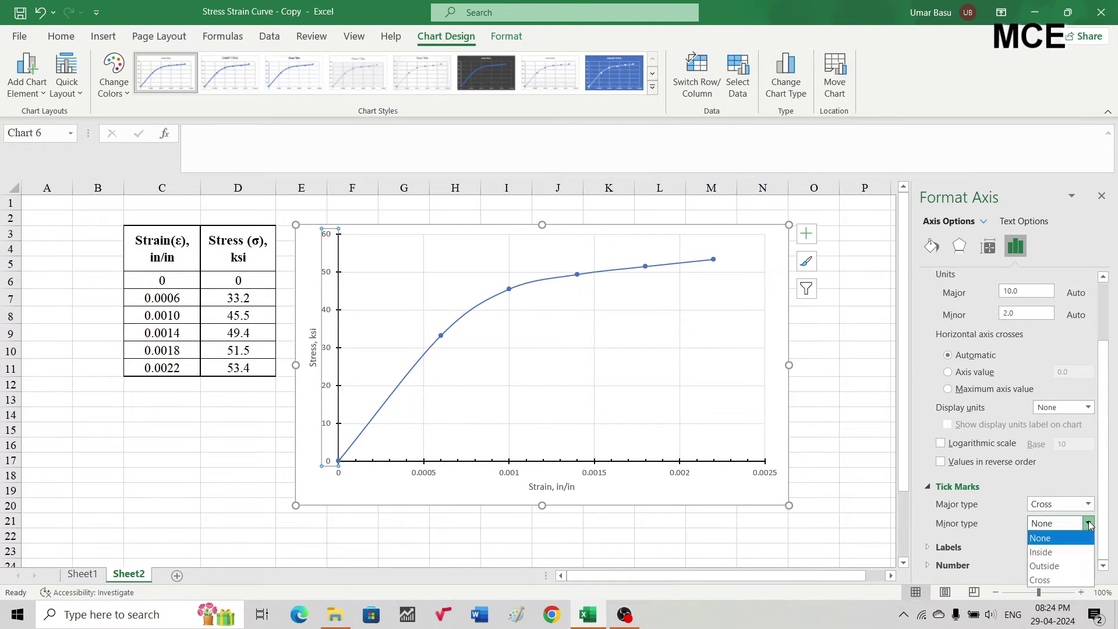
pyautogui.click(1041, 551)
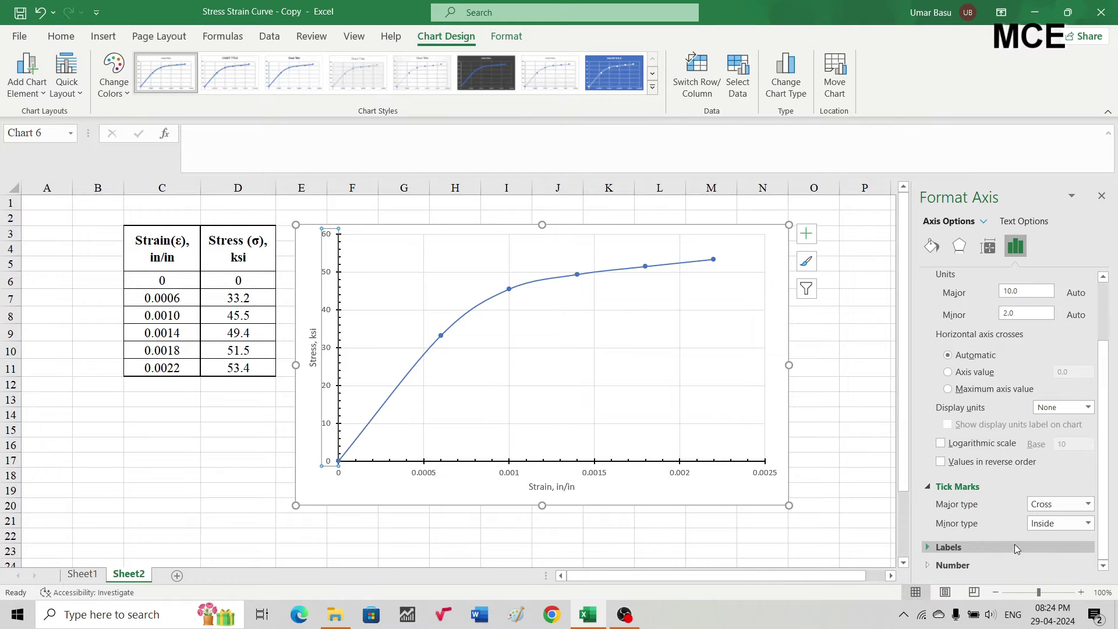
pyautogui.click(848, 363)
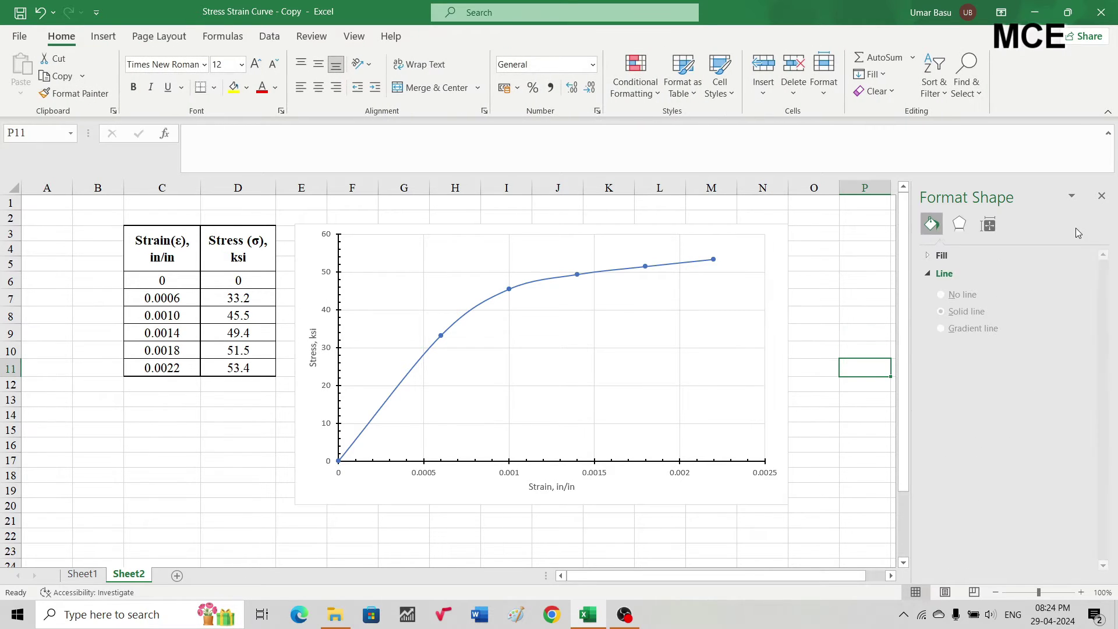
pyautogui.click(1101, 196)
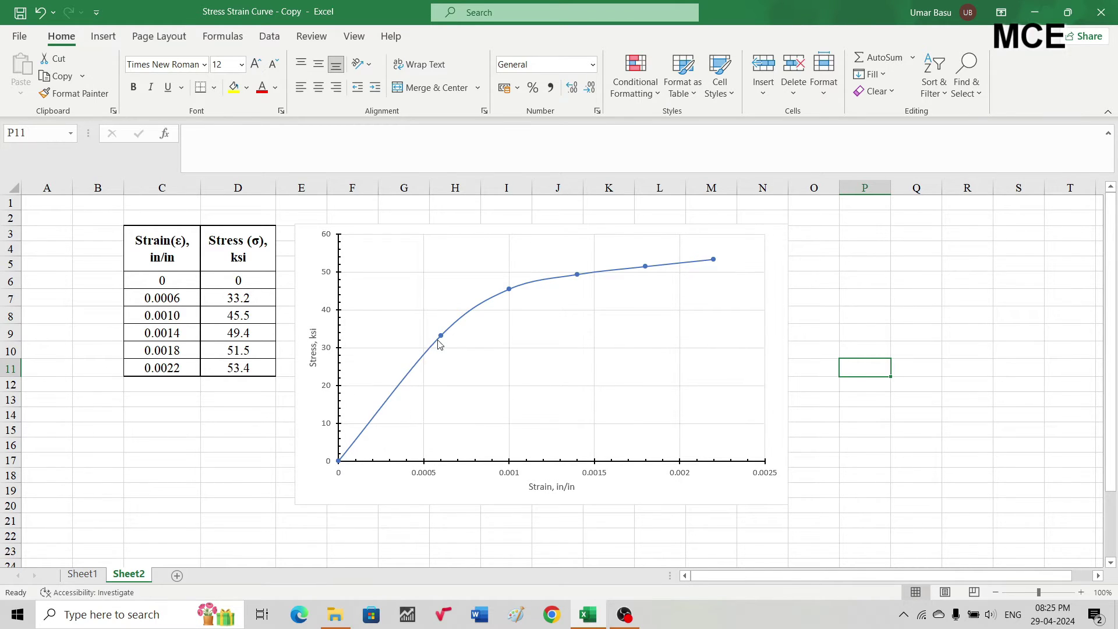
# - Draw a straight arrow about 3.68 cm long from the curve's 0.0006 strain point to the stress axis
pyautogui.moveTo(452, 334)
pyautogui.moveTo(441, 344)
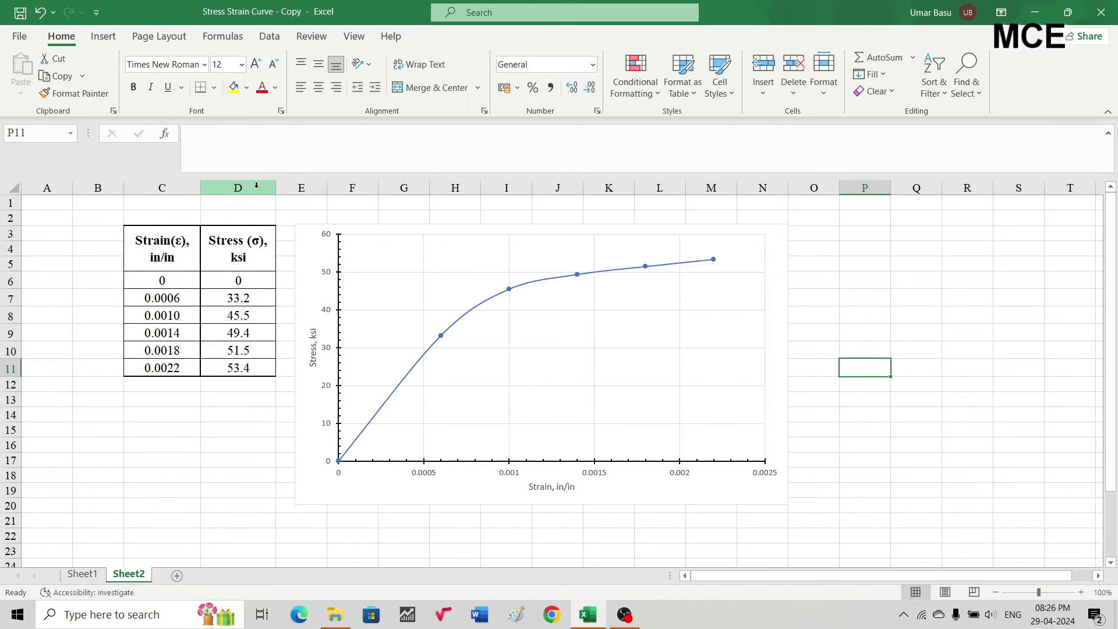
pyautogui.click(105, 37)
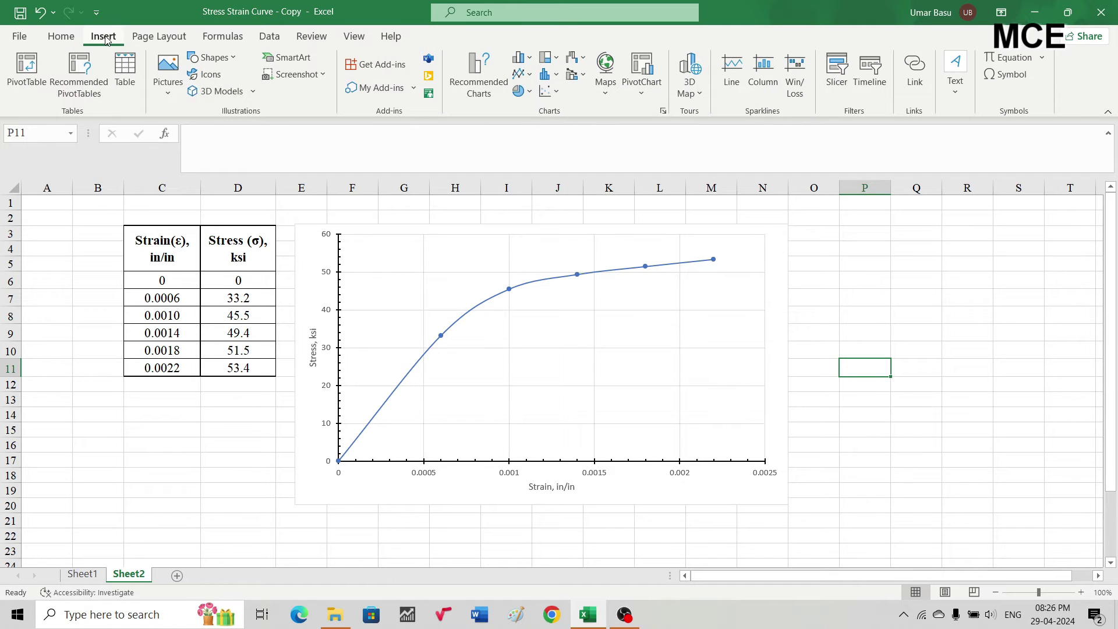
pyautogui.click(233, 58)
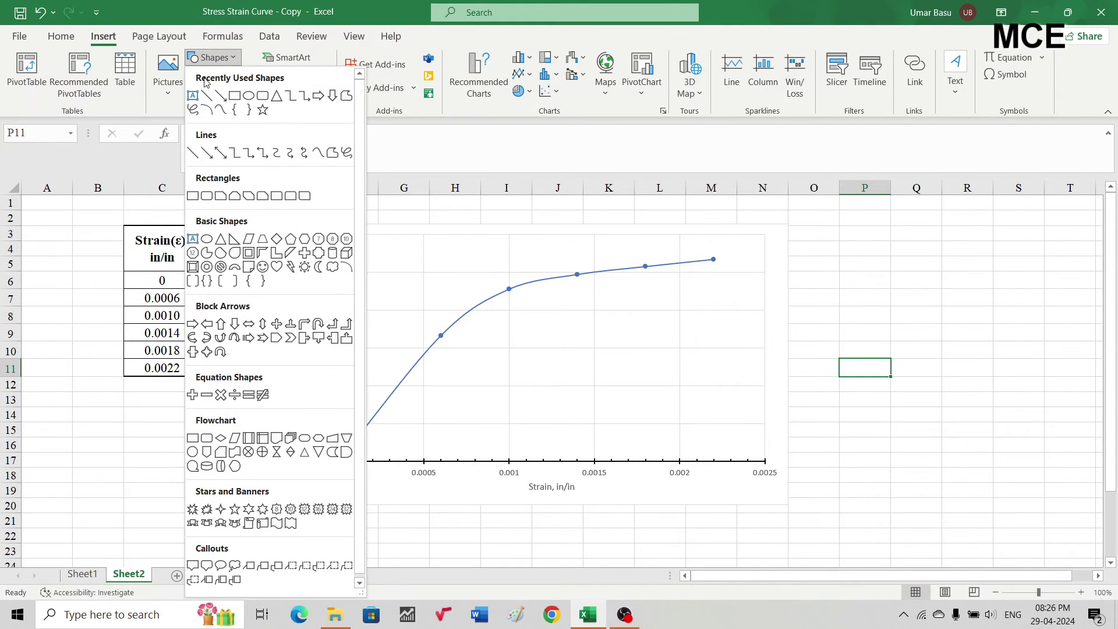
pyautogui.click(221, 95)
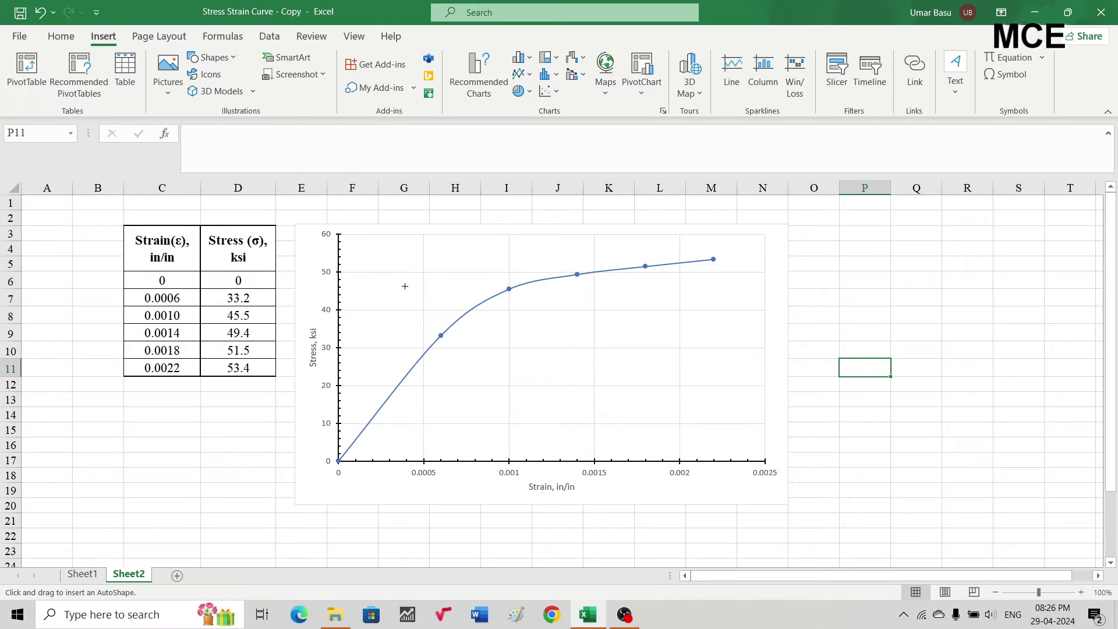
pyautogui.moveTo(440, 335); pyautogui.dragTo(341, 336)
pyautogui.moveTo(341, 336); pyautogui.dragTo(341, 336)
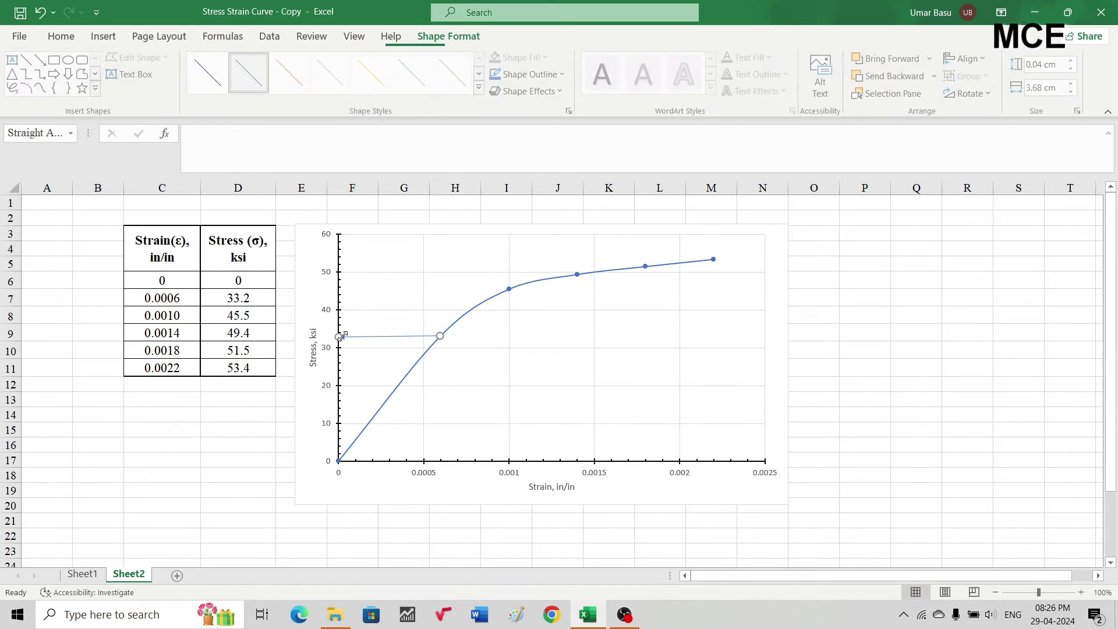
pyautogui.click(405, 354)
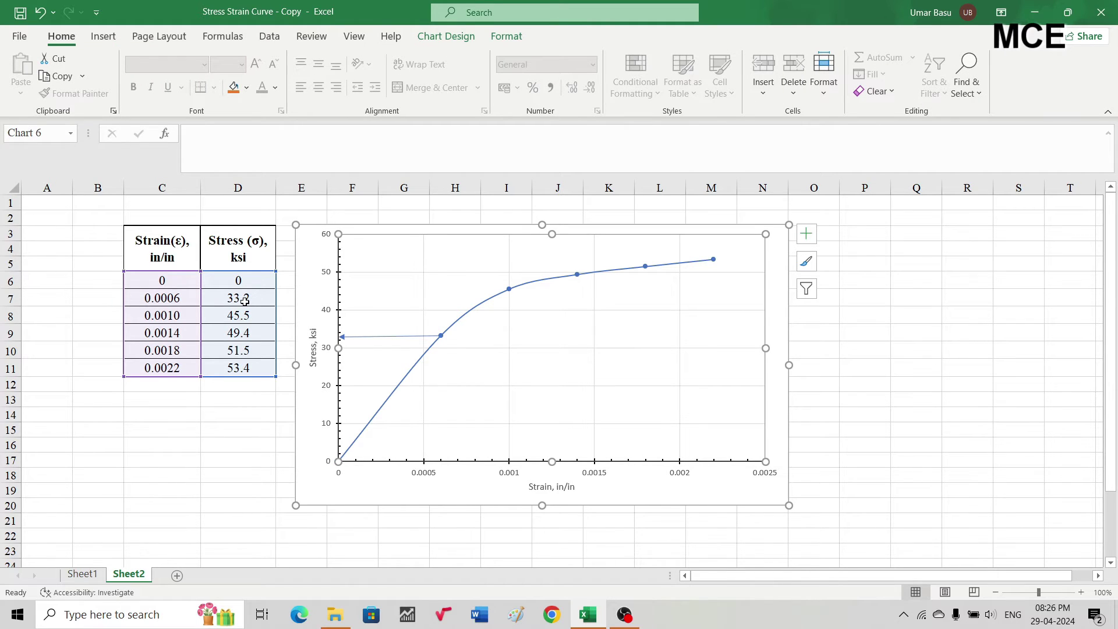
# - Draw a vertical straight arrow about 4.66 cm long from the curve's 0.0006 strain point down to the strain axis
pyautogui.click(104, 36)
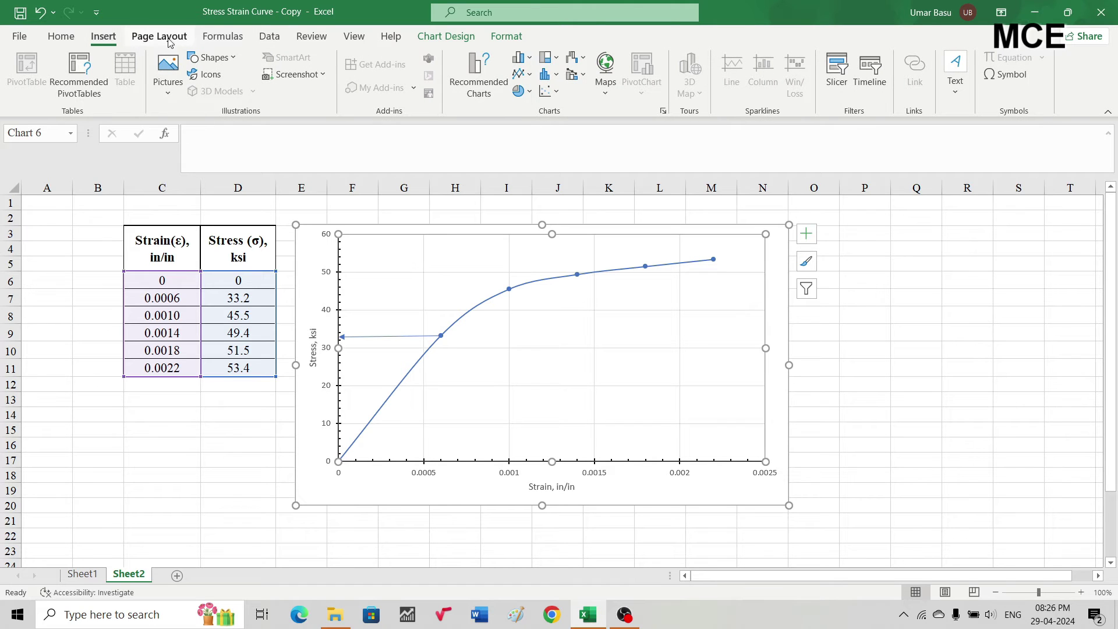
pyautogui.click(231, 58)
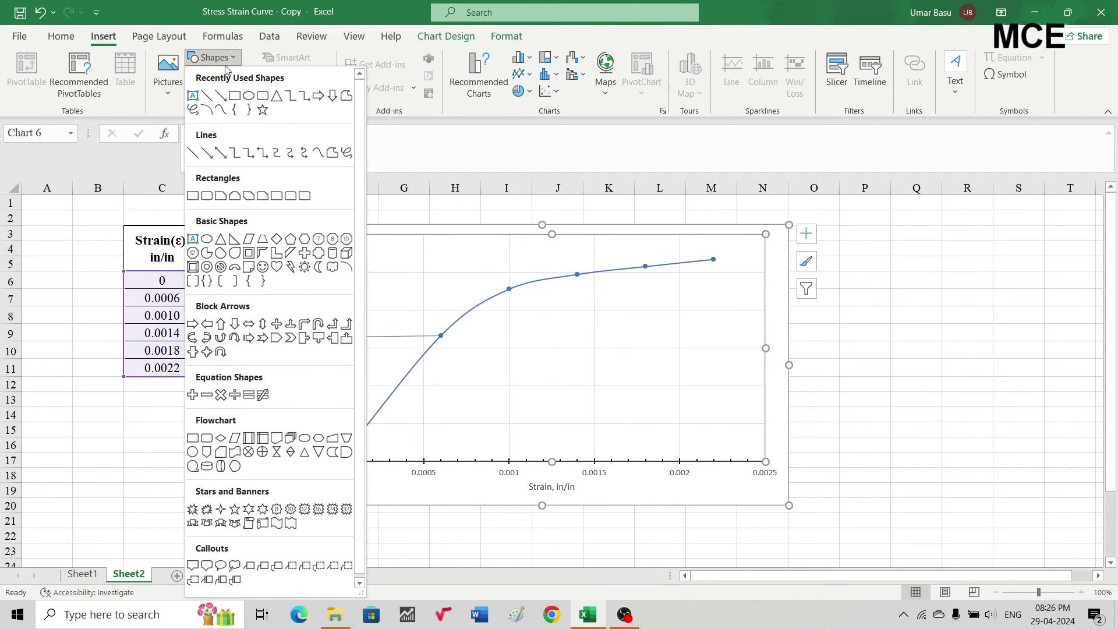
pyautogui.click(220, 95)
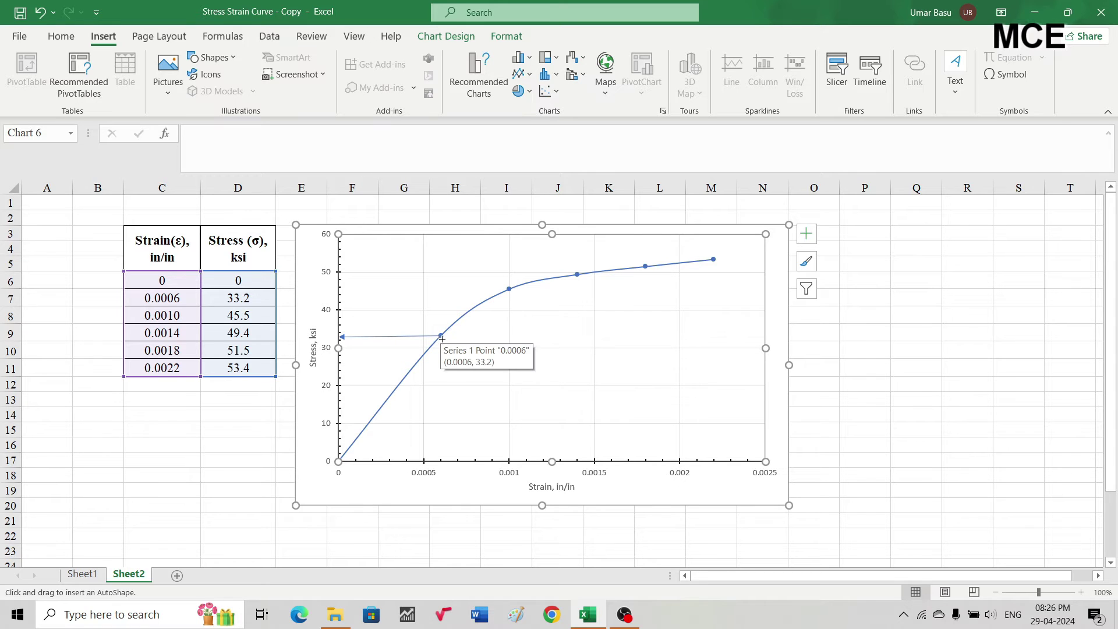
pyautogui.moveTo(442, 336); pyautogui.dragTo(441, 463)
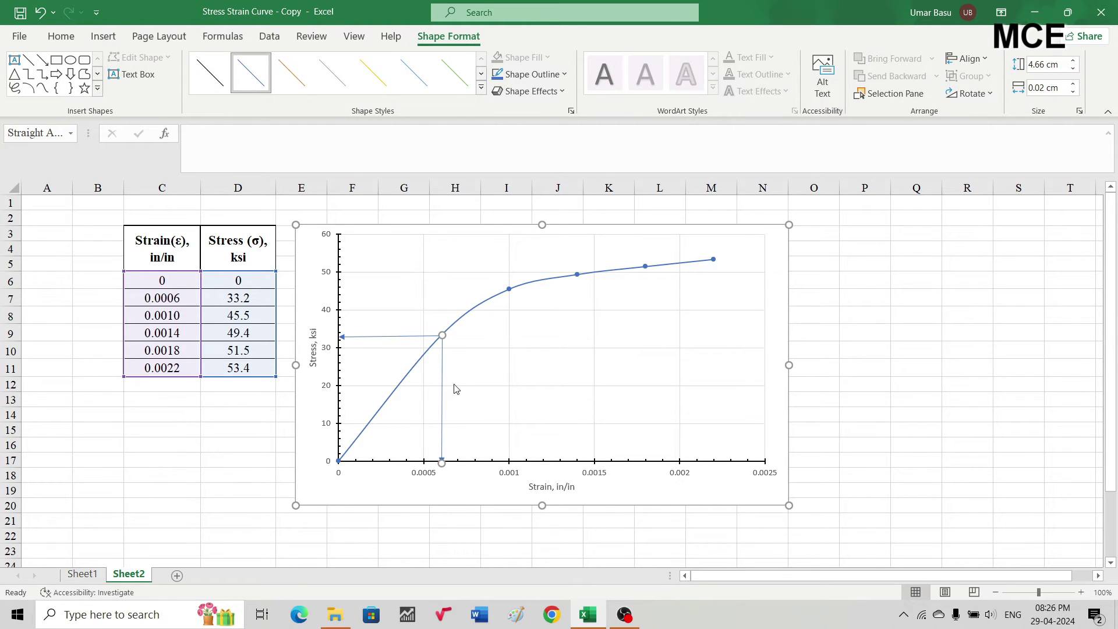
# - Apply the thickest black theme line style to the vertical arrow
pyautogui.click(482, 89)
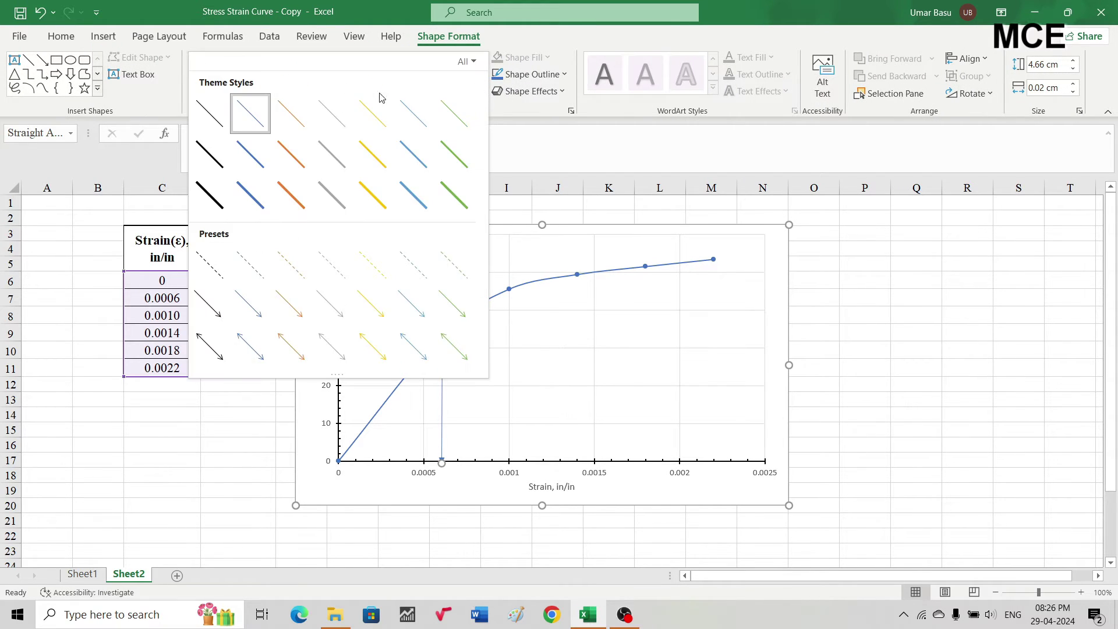
pyautogui.click(219, 188)
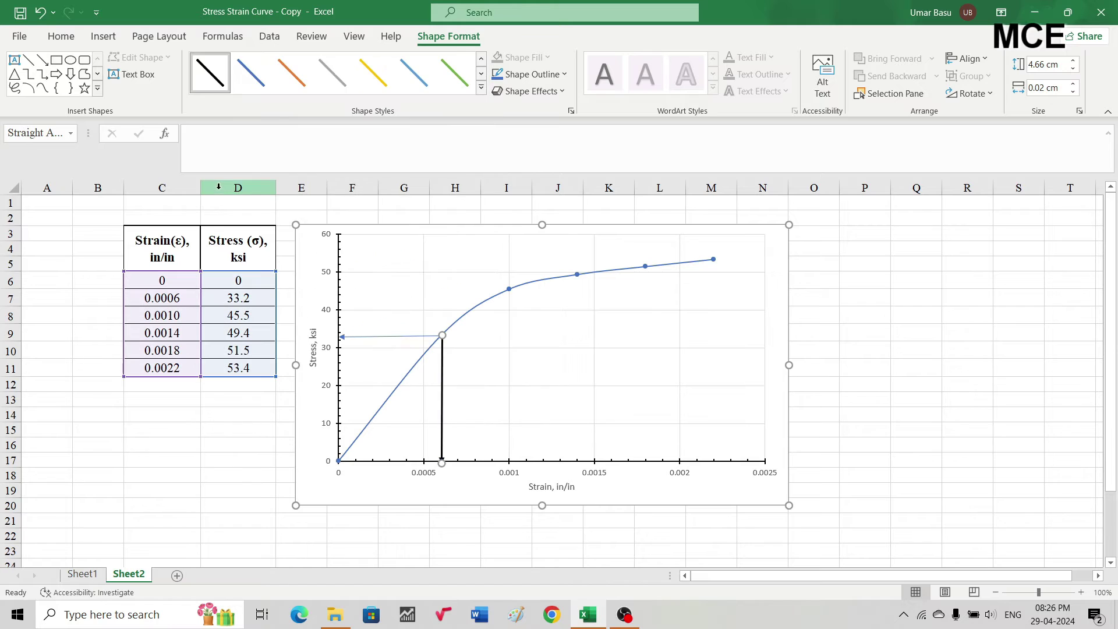
pyautogui.click(456, 406)
# - Adjust the stress-axis end of the upper arrow so the arrow is exactly horizontal and about 3.77 cm long
pyautogui.click(343, 337)
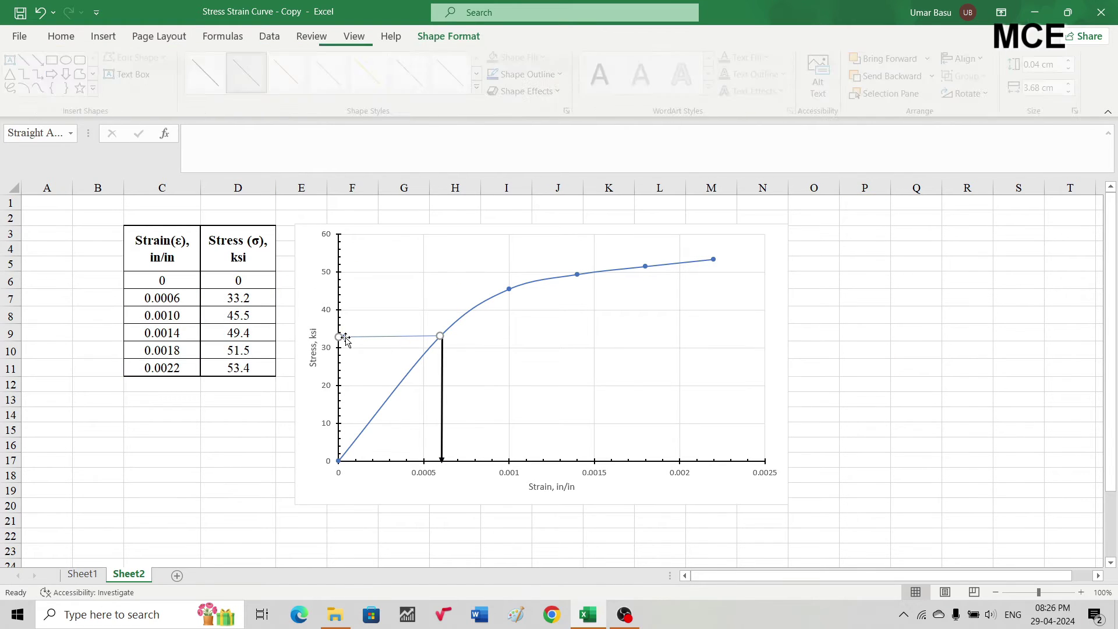
pyautogui.click(338, 337)
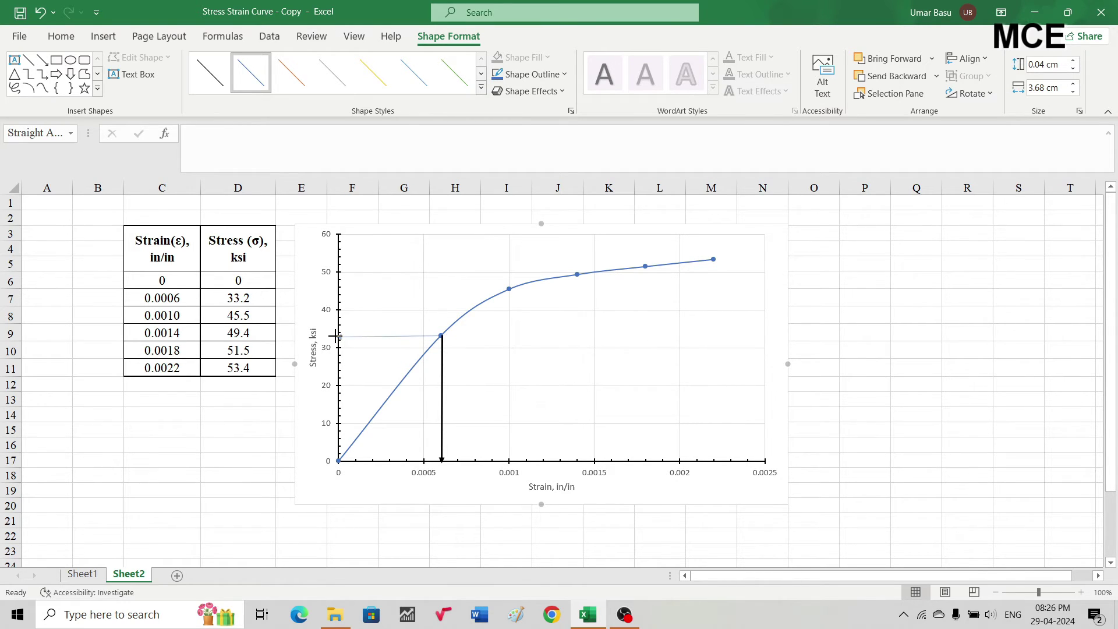
pyautogui.moveTo(335, 335); pyautogui.dragTo(338, 334)
pyautogui.click(383, 316)
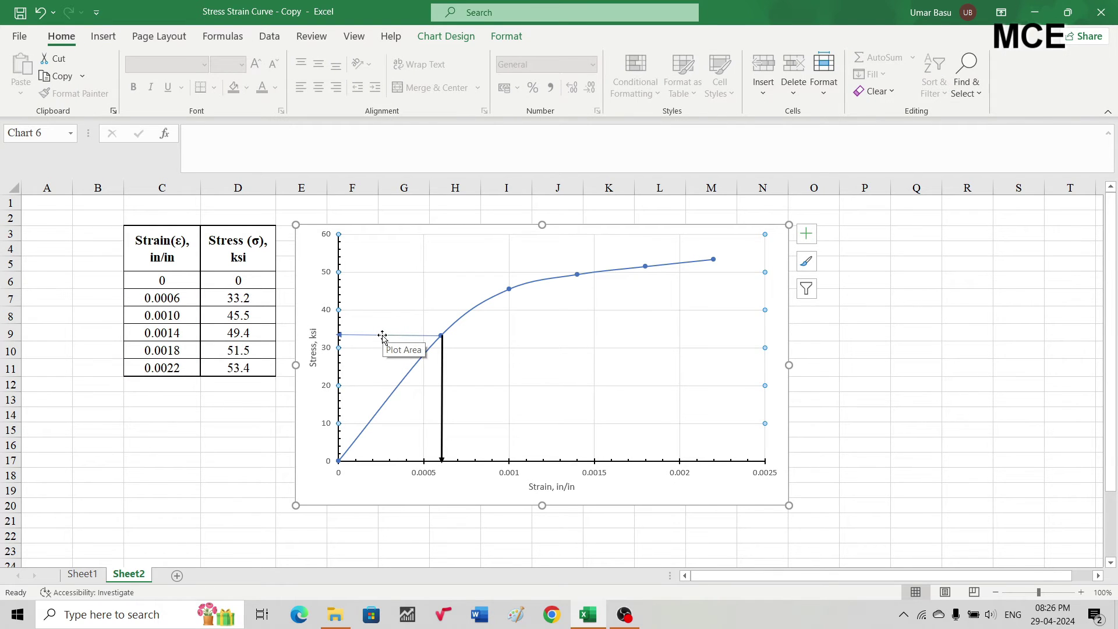
pyautogui.click(382, 336)
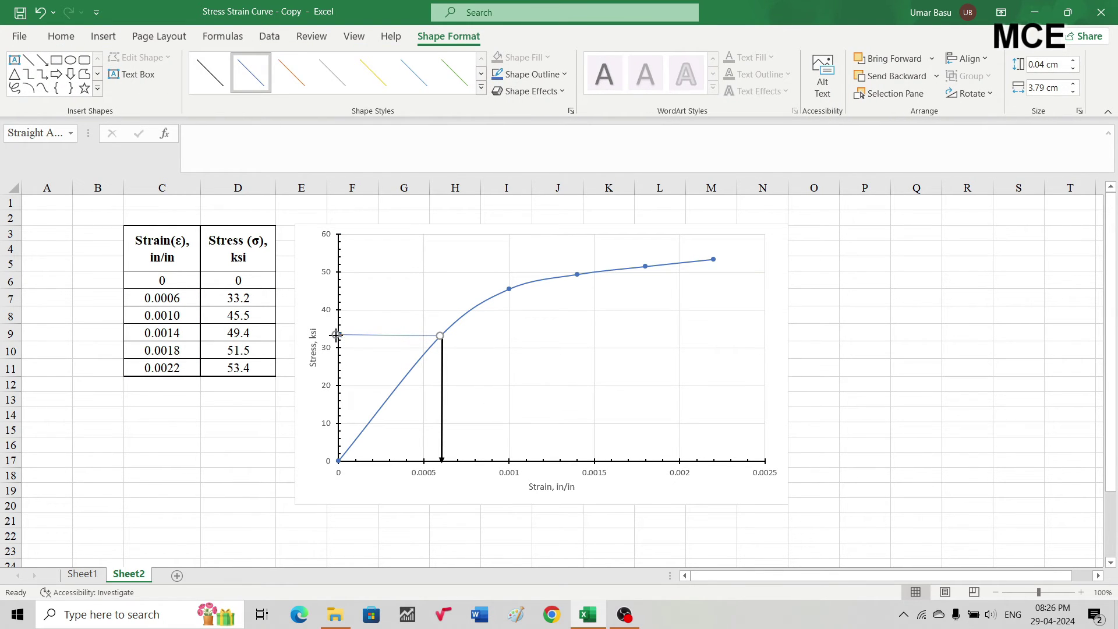
pyautogui.moveTo(336, 336); pyautogui.dragTo(338, 336)
pyautogui.moveTo(336, 336); pyautogui.dragTo(337, 336)
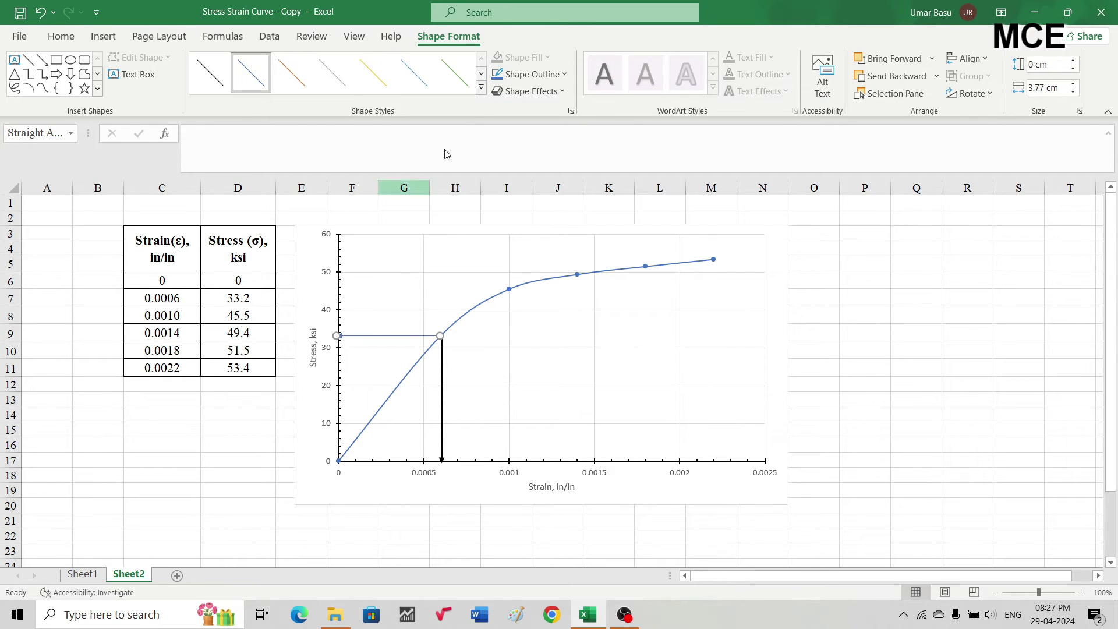
# - Apply the thickest black theme line style to the horizontal arrow and deselect the chart
pyautogui.click(481, 87)
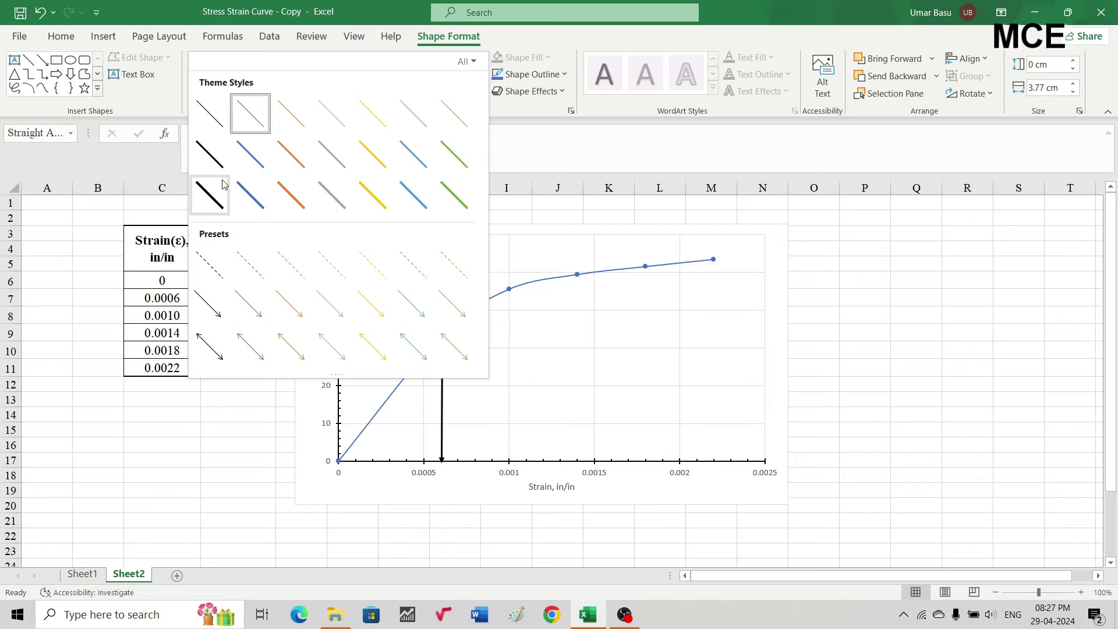
pyautogui.click(211, 194)
pyautogui.click(548, 364)
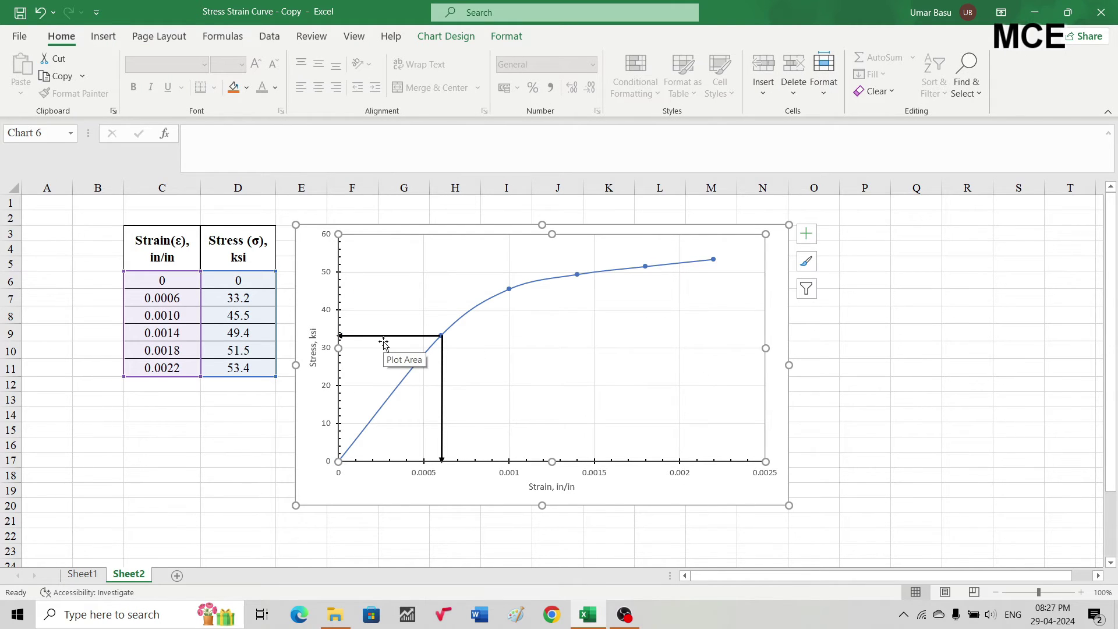
pyautogui.click(186, 459)
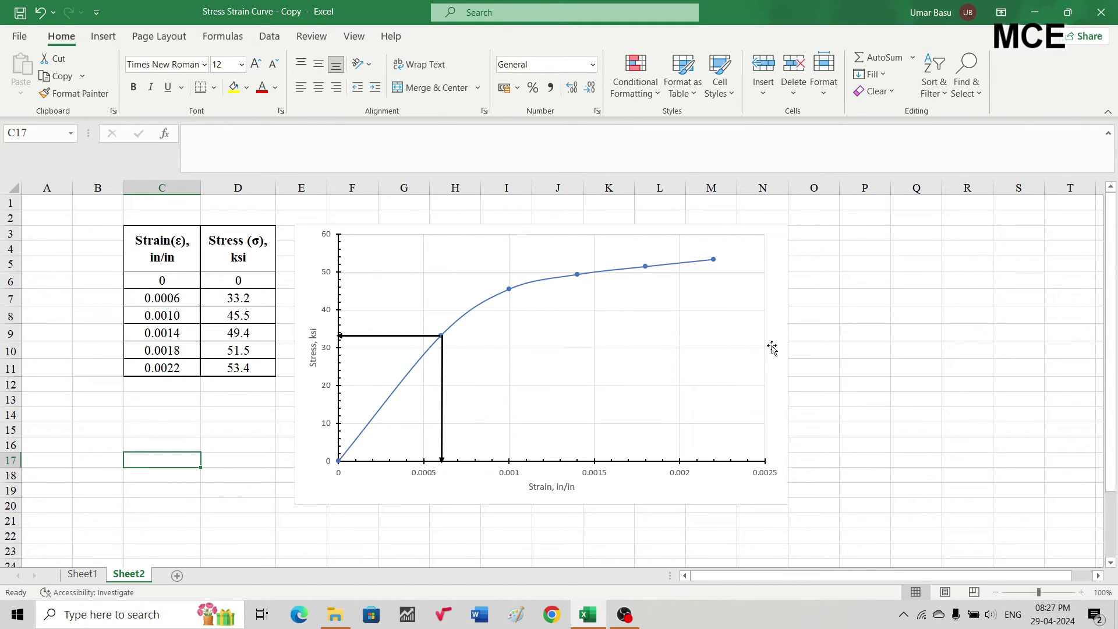
# - Calculate the modulus of elasticity in cell E25 with the formula =33.2/0.0006
pyautogui.scroll(-1, 854, 363)
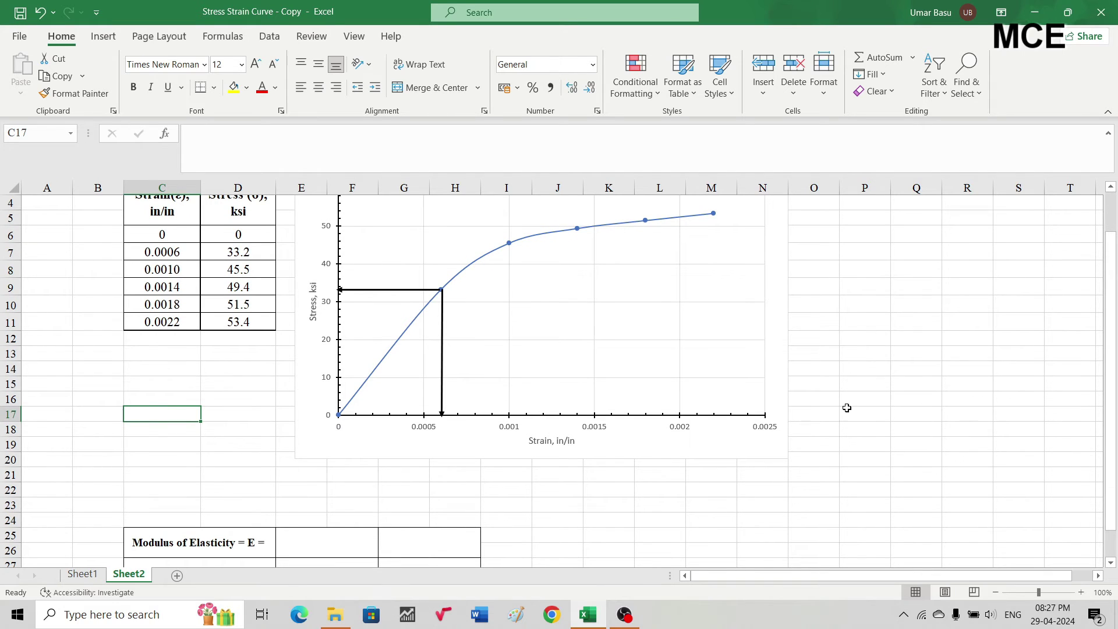
pyautogui.scroll(-2, 846, 407)
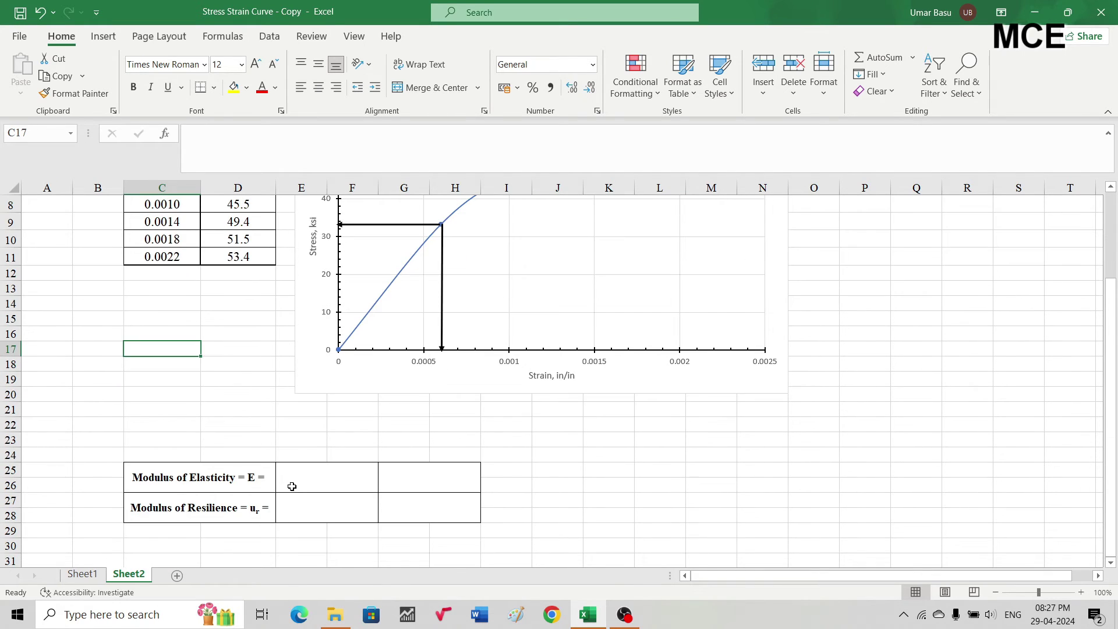
pyautogui.doubleClick(304, 476)
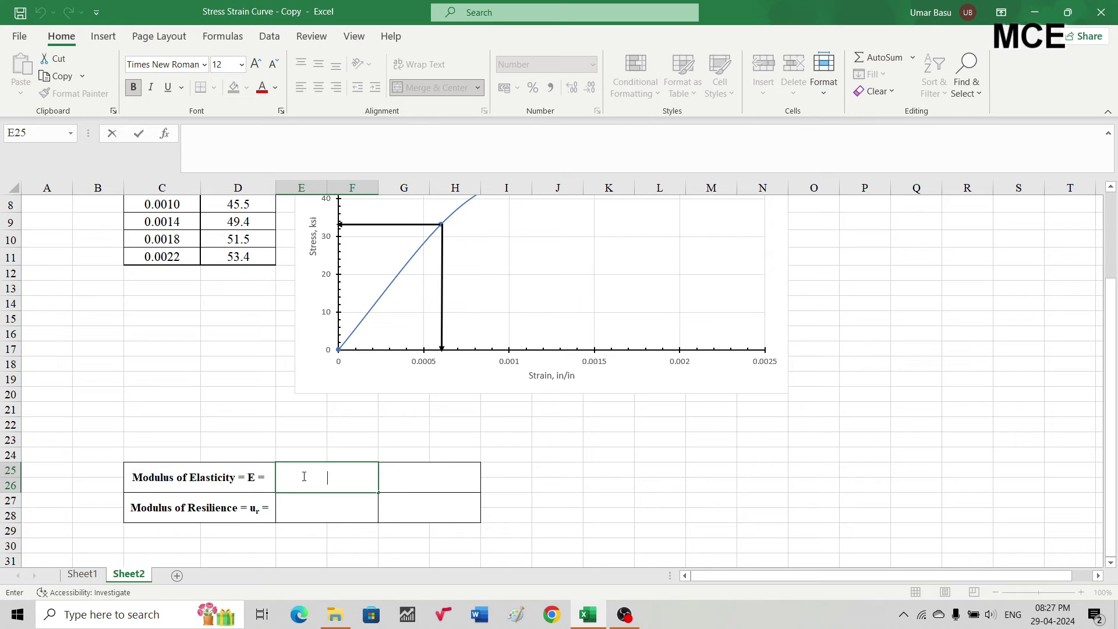
pyautogui.write('=33.2')
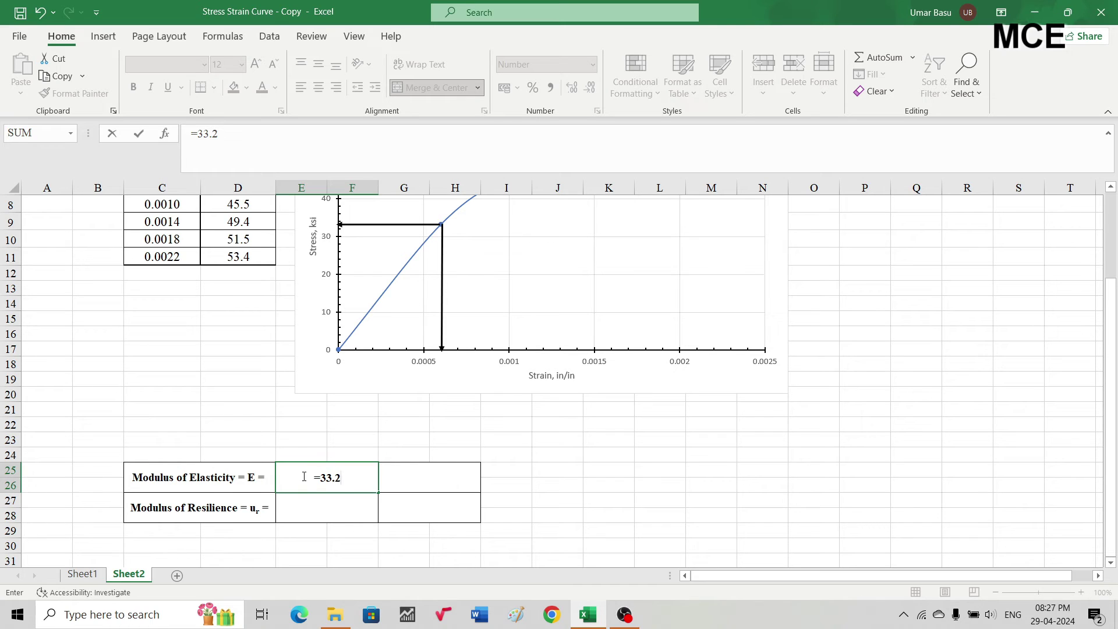
pyautogui.write('/0,0')
pyautogui.press('BackSpace')
pyautogui.press('BackSpace')
pyautogui.write('.0006')
pyautogui.press('Return')
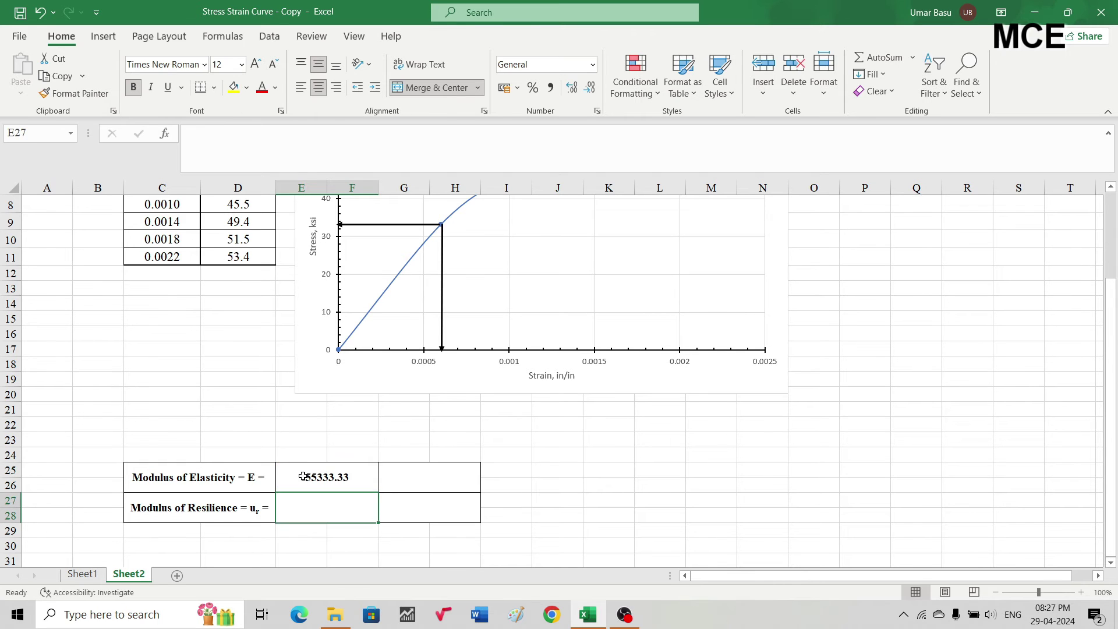
# - Enter the unit "ksi" beside the modulus of elasticity value in cell G25
pyautogui.scroll(2, 390, 445)
pyautogui.scroll(-1, 392, 447)
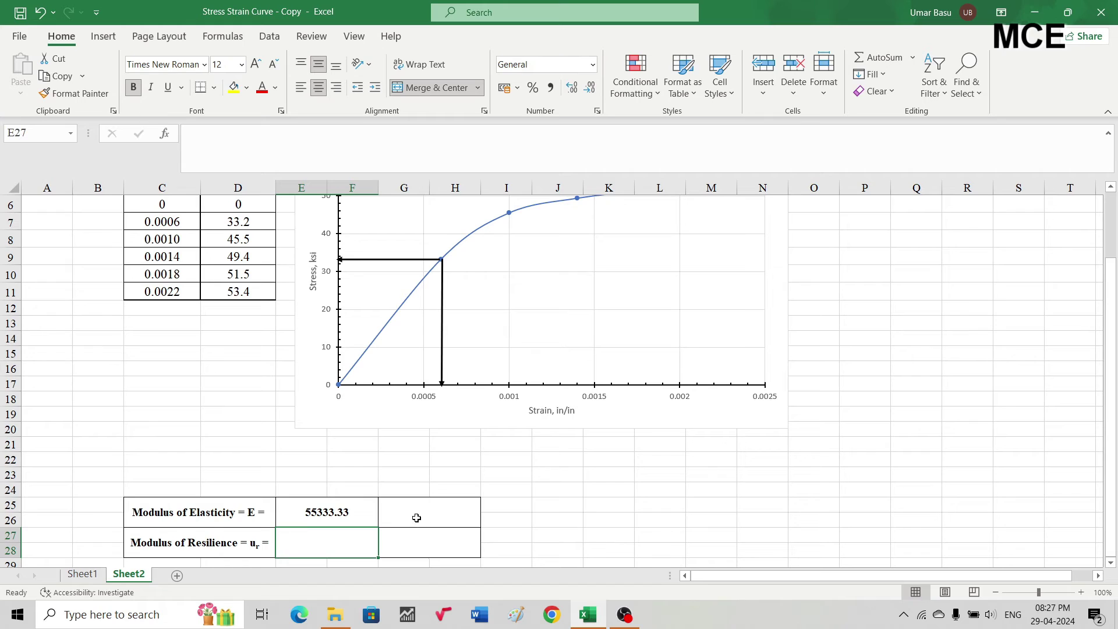
pyautogui.click(417, 517)
pyautogui.write('k')
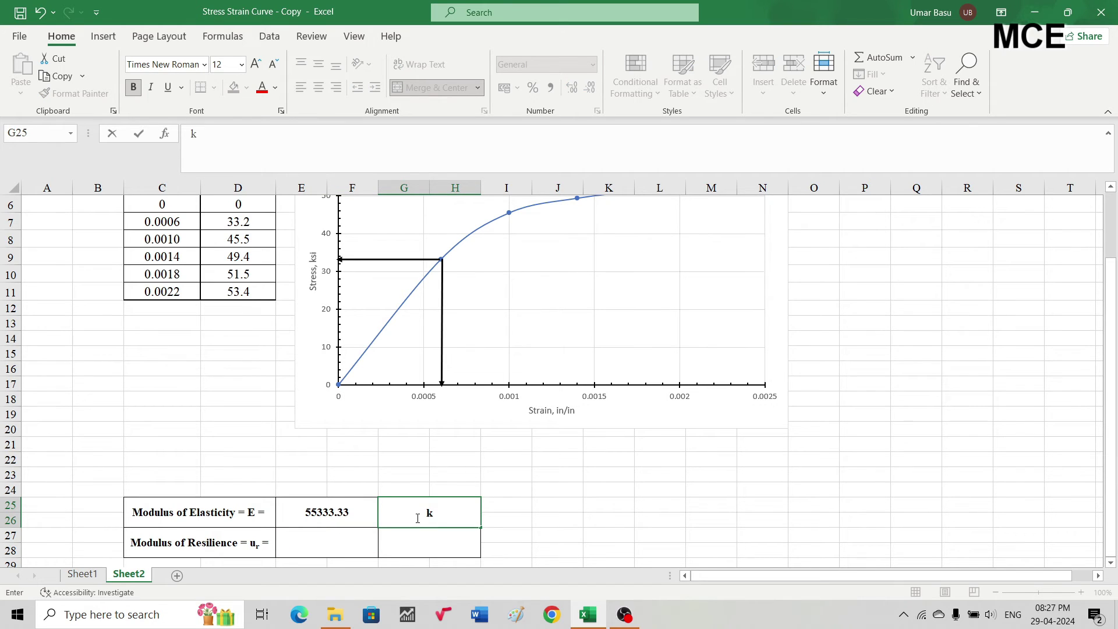
pyautogui.write('si')
pyautogui.click(587, 487)
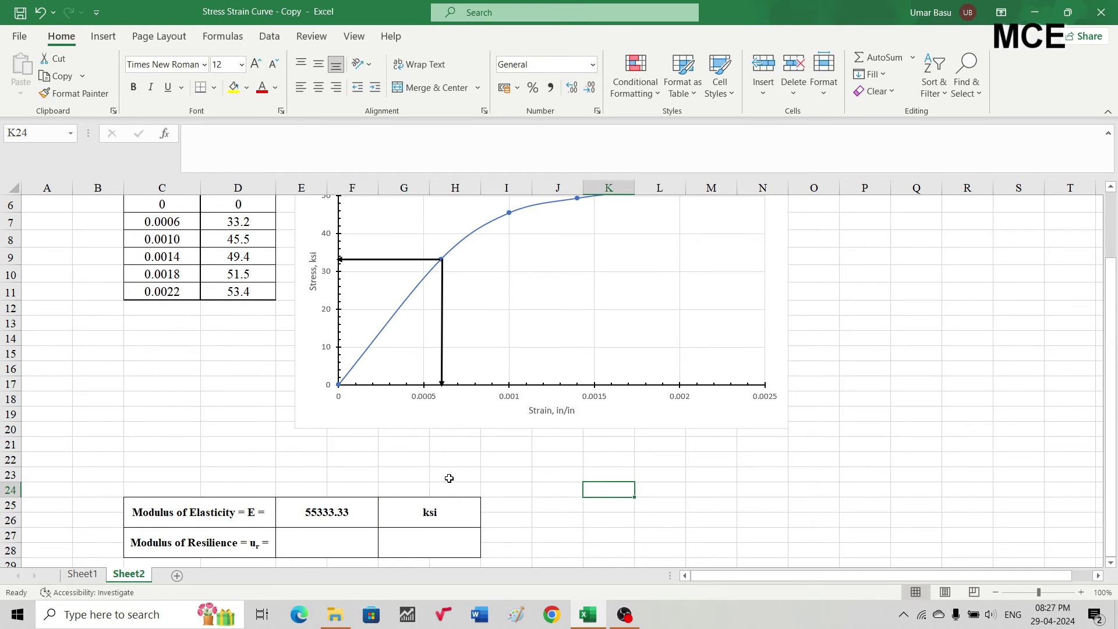
pyautogui.scroll(2, 450, 478)
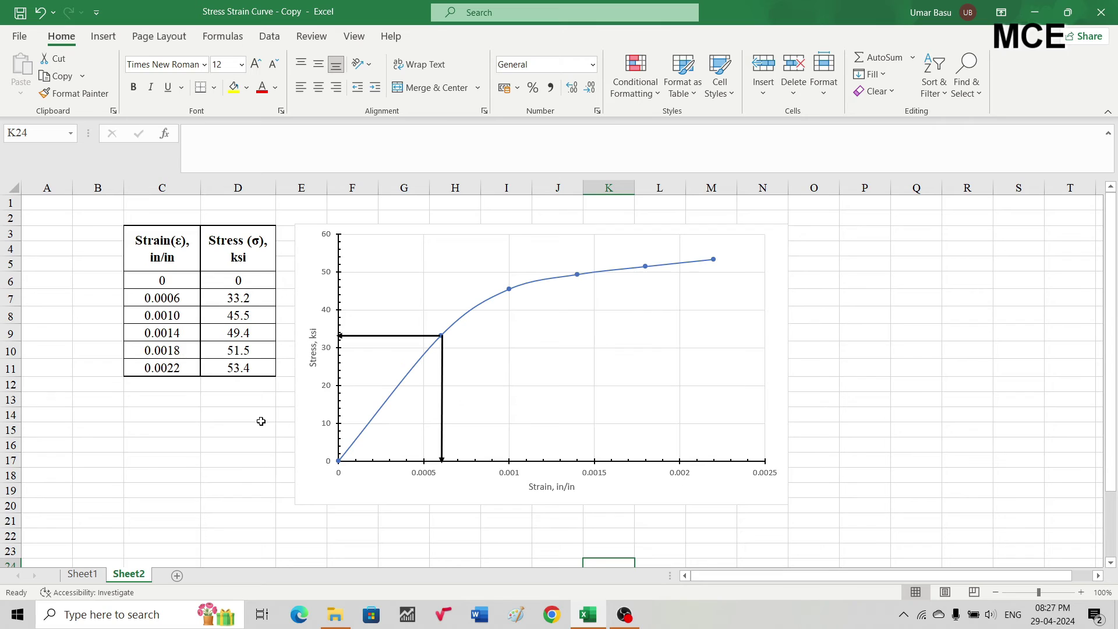
pyautogui.scroll(-2, 239, 476)
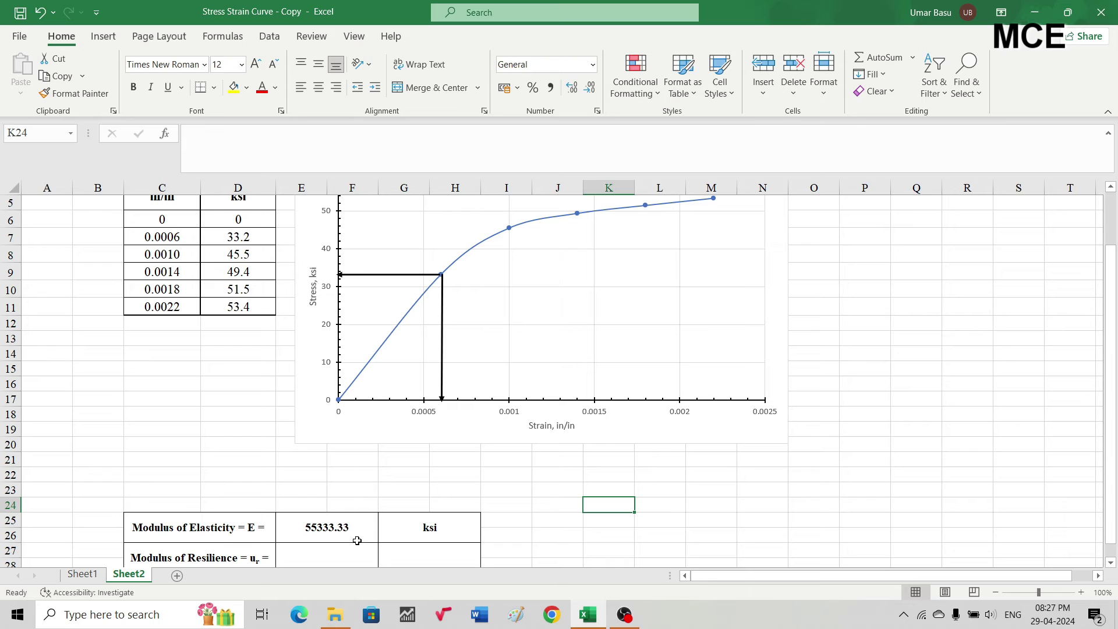
pyautogui.scroll(2, 233, 345)
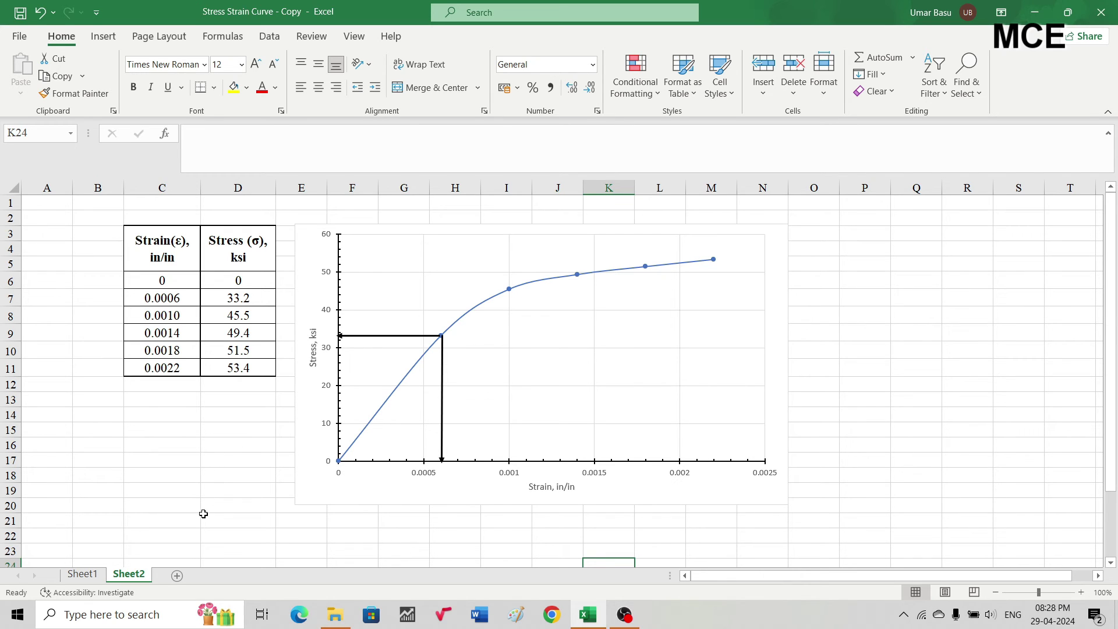
# - Calculate the modulus of resilience in cell E27 with the formula =1/2*0.0006*33.2*1000
pyautogui.scroll(-3, 226, 446)
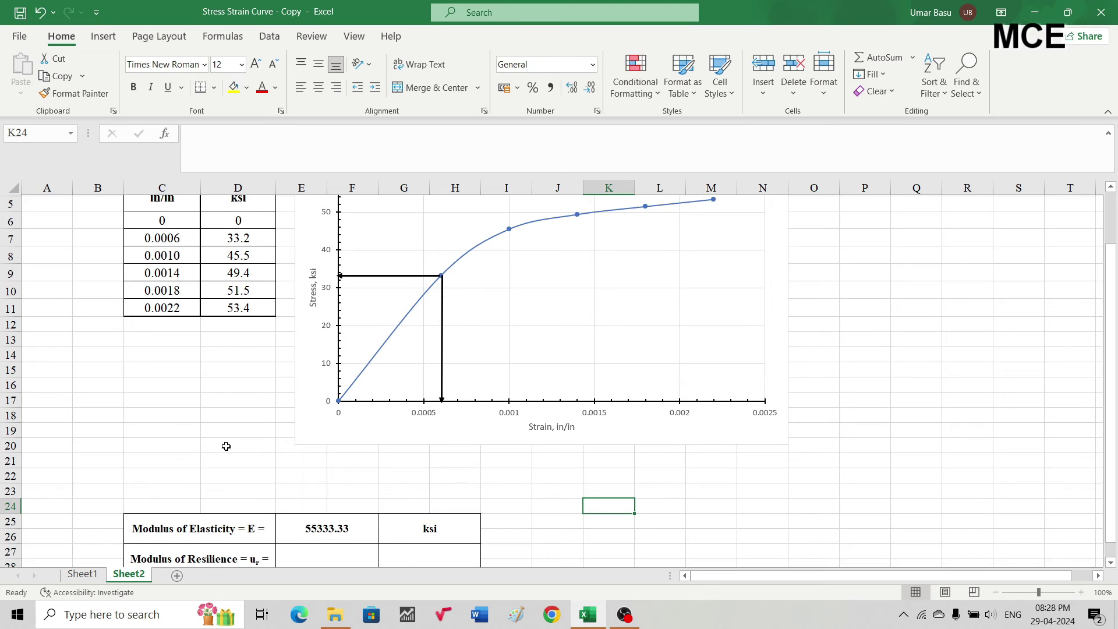
pyautogui.click(226, 445)
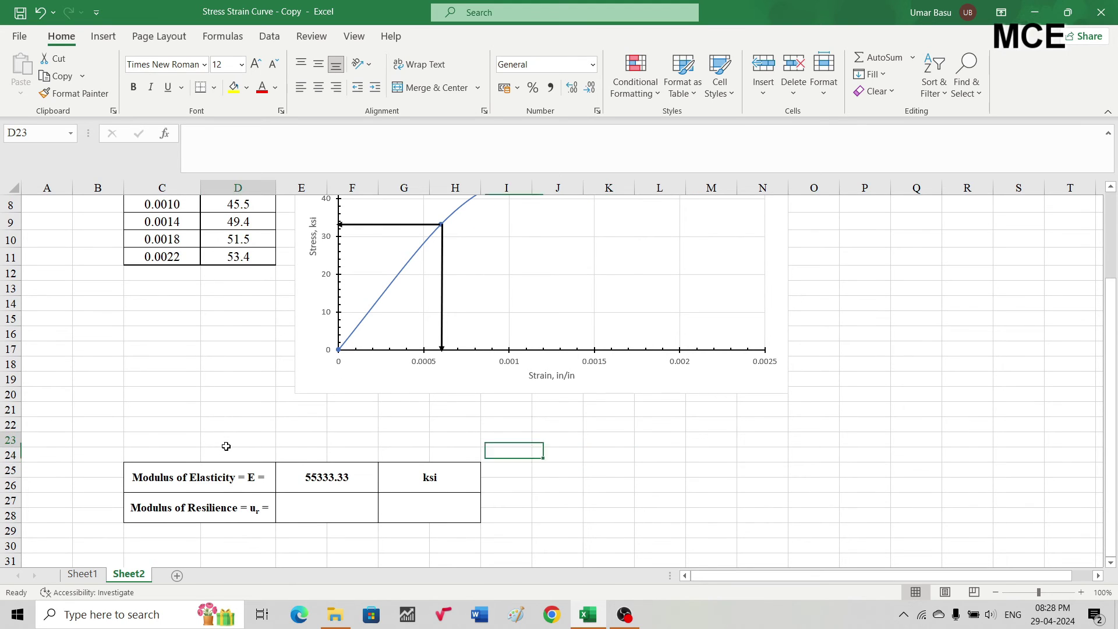
pyautogui.doubleClick(311, 506)
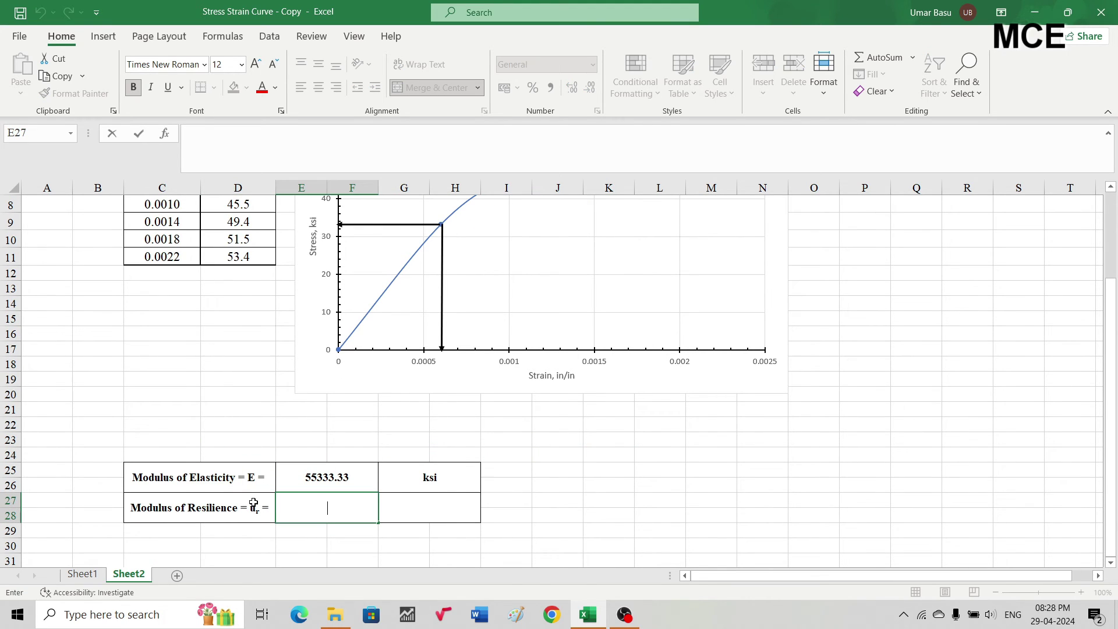
pyautogui.write('=')
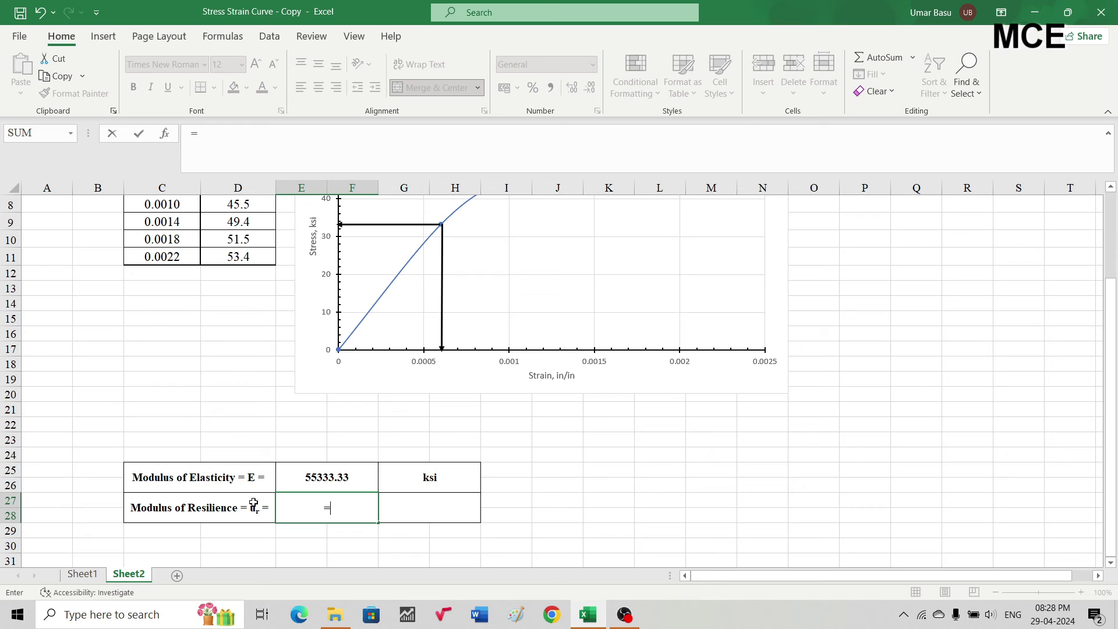
pyautogui.write('1/2*')
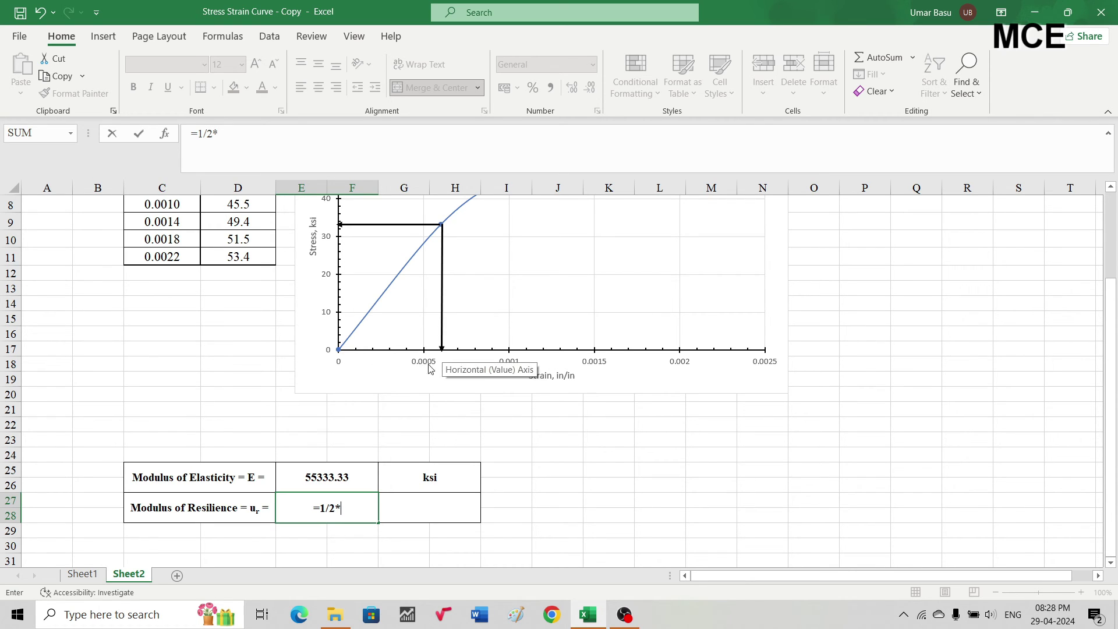
pyautogui.write('0.000')
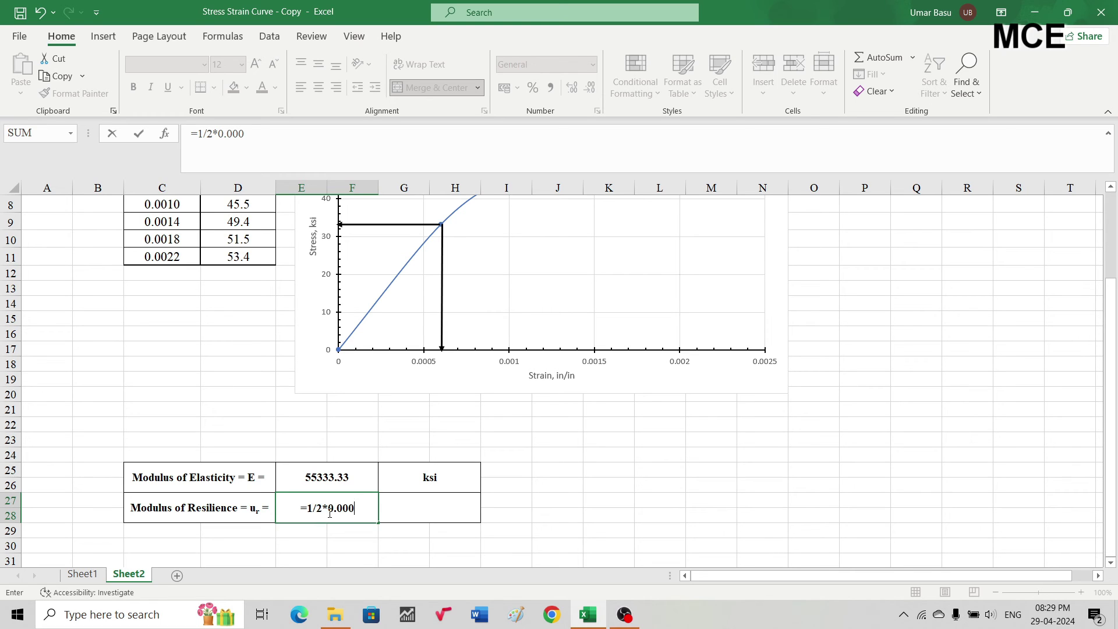
pyautogui.write('6*')
pyautogui.scroll(1, 248, 233)
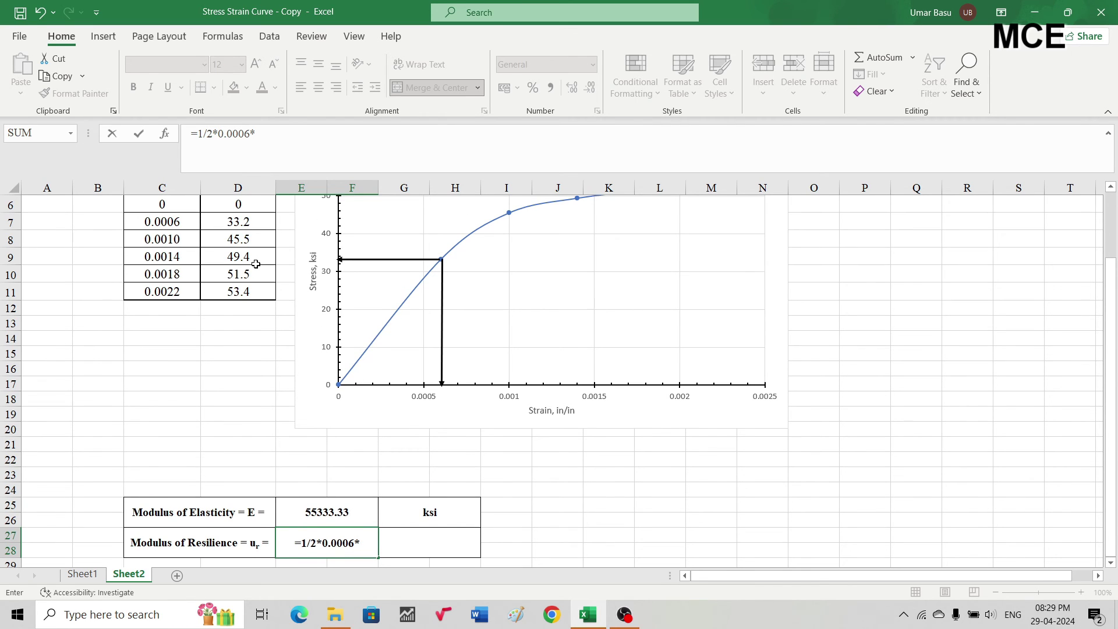
pyautogui.scroll(-1, 255, 263)
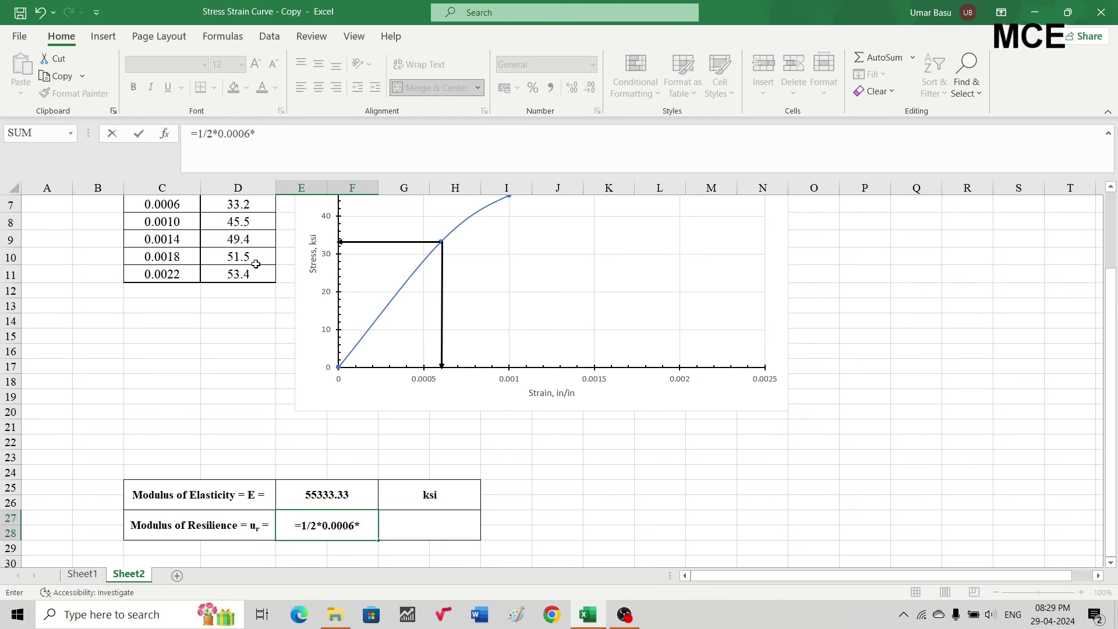
pyautogui.write('33.2')
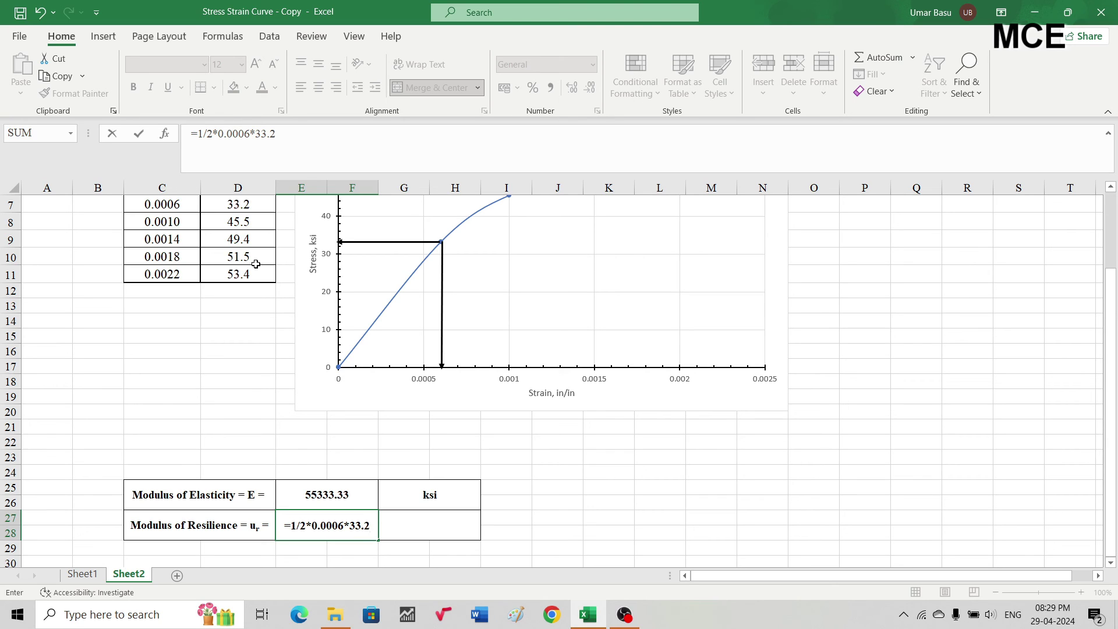
pyautogui.write('*1000')
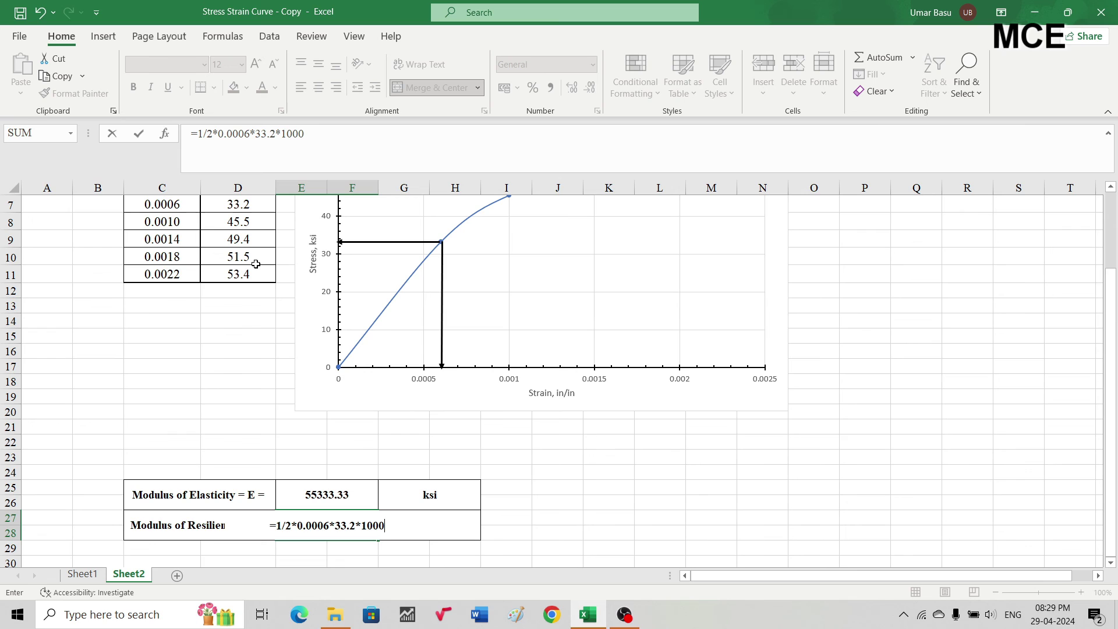
pyautogui.press('Return')
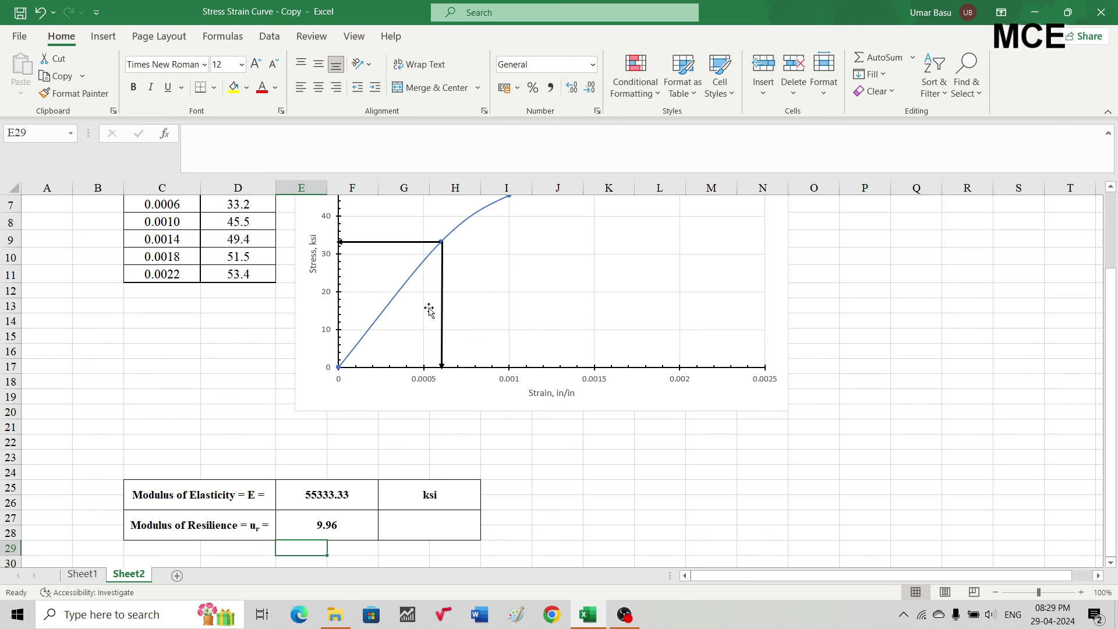
# - Enter the unit "lb-in/in^3" beside the modulus of resilience value in cell G27
pyautogui.click(439, 521)
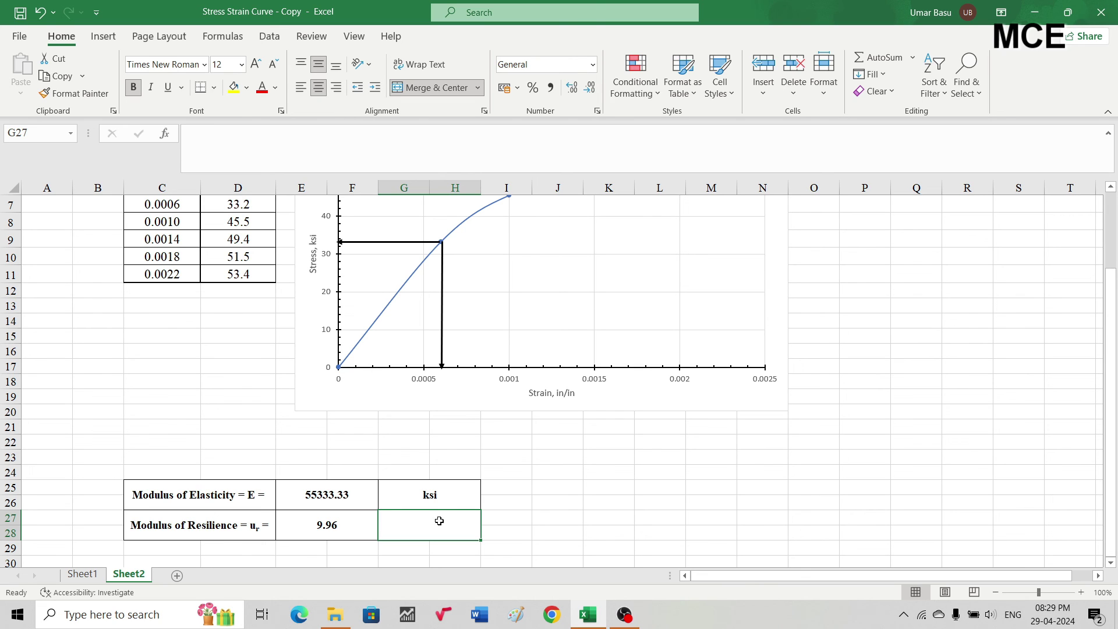
pyautogui.write('1')
pyautogui.write('n')
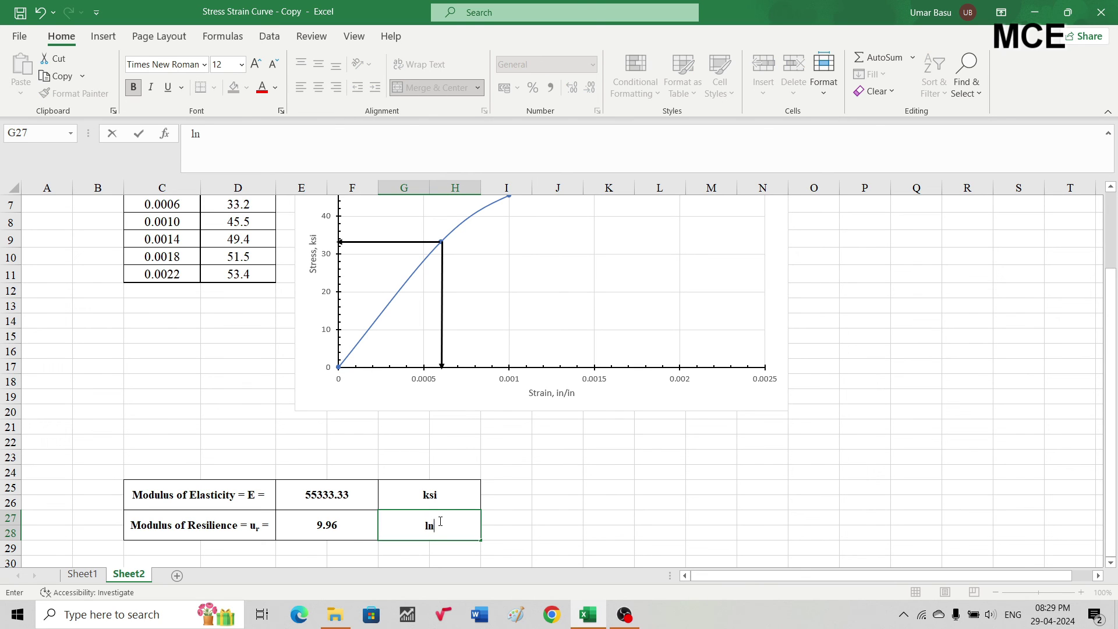
pyautogui.press('BackSpace')
pyautogui.press('BackSpace')
pyautogui.write('lb-in/in^3')
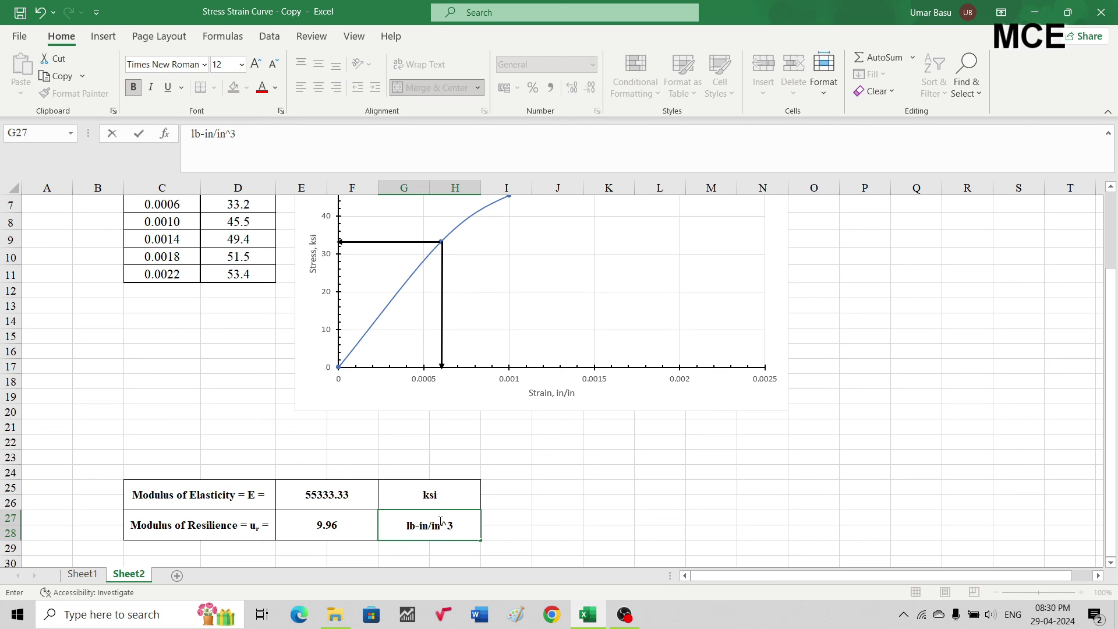
pyautogui.click(610, 500)
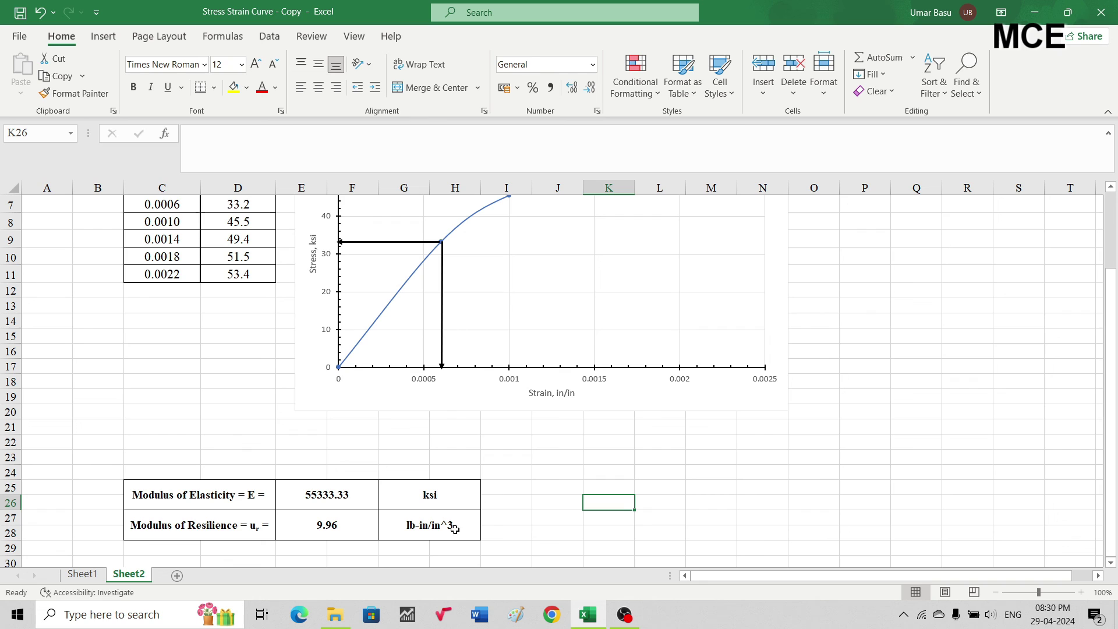
pyautogui.click(559, 475)
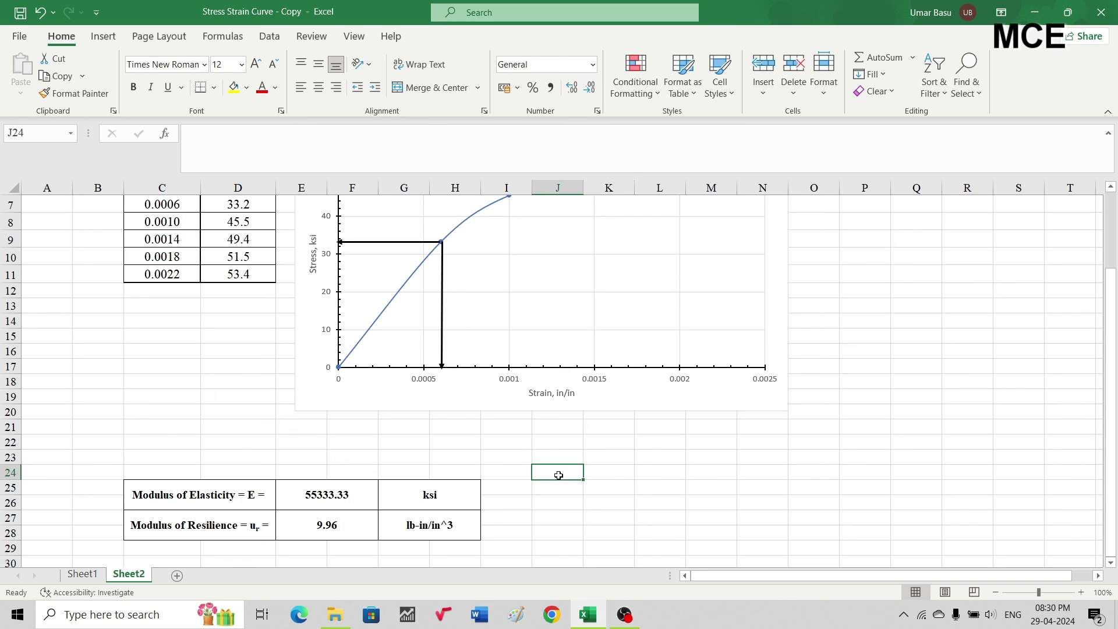
pyautogui.scroll(2, 556, 403)
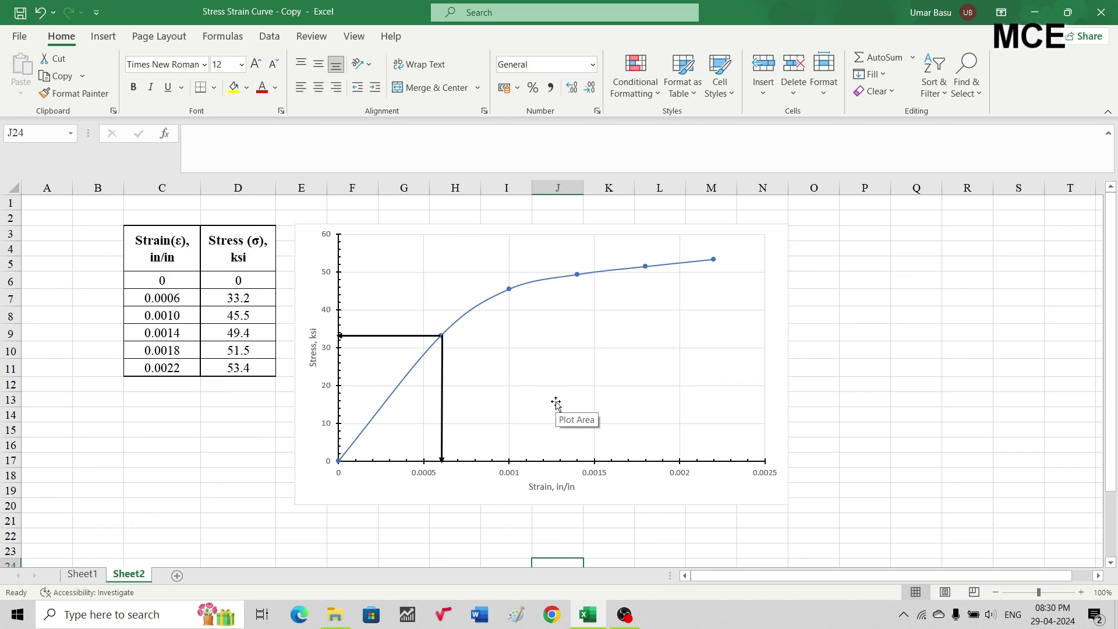
pyautogui.scroll(-3, 556, 404)
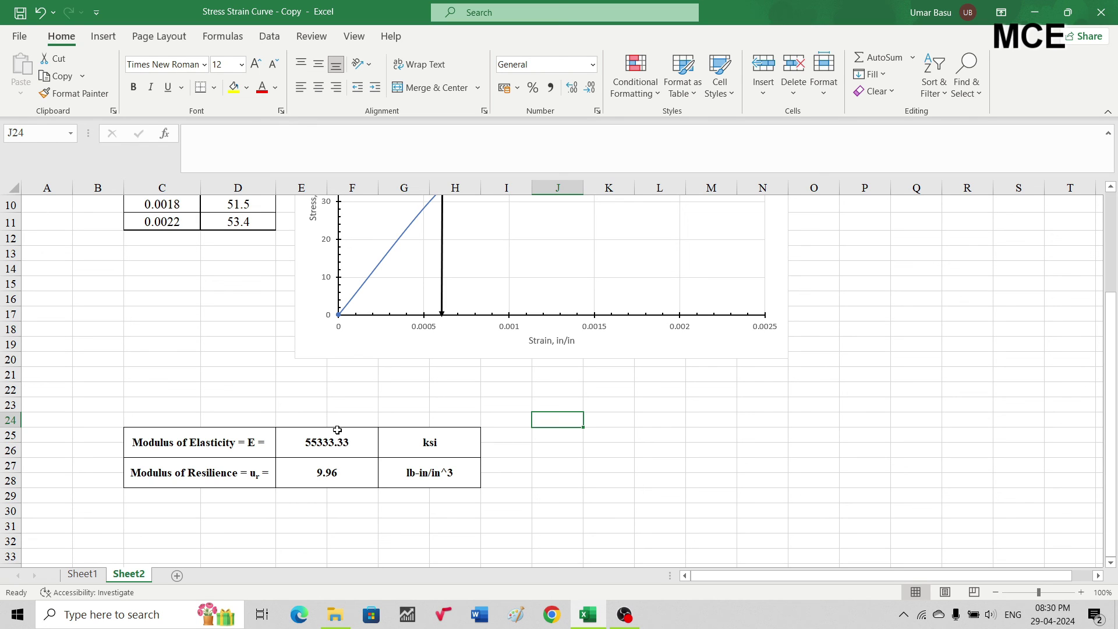
pyautogui.scroll(3, 337, 430)
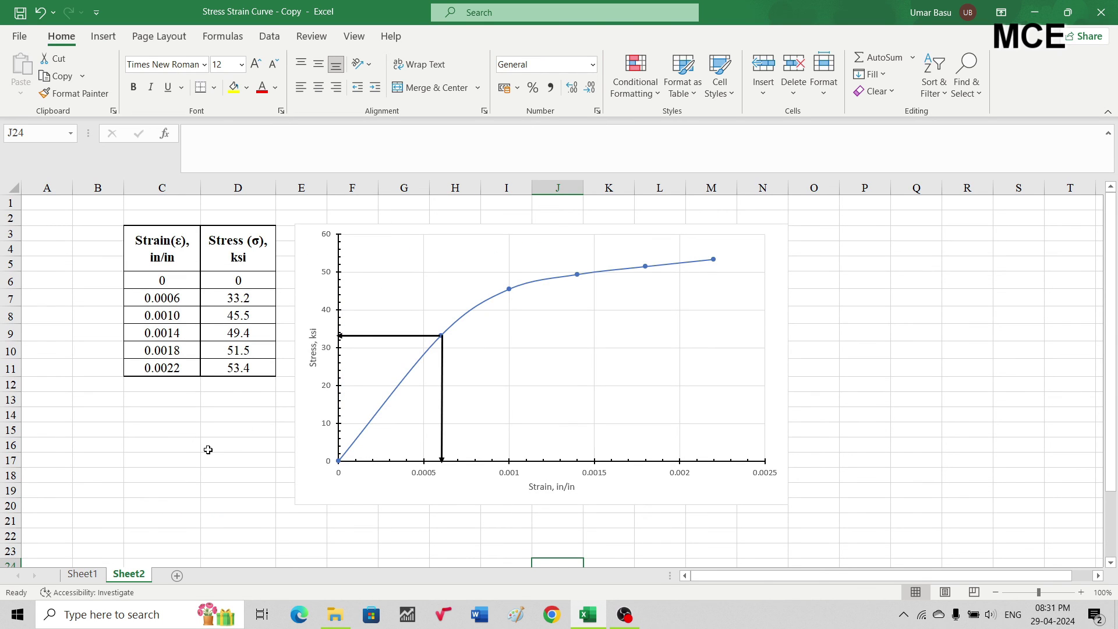